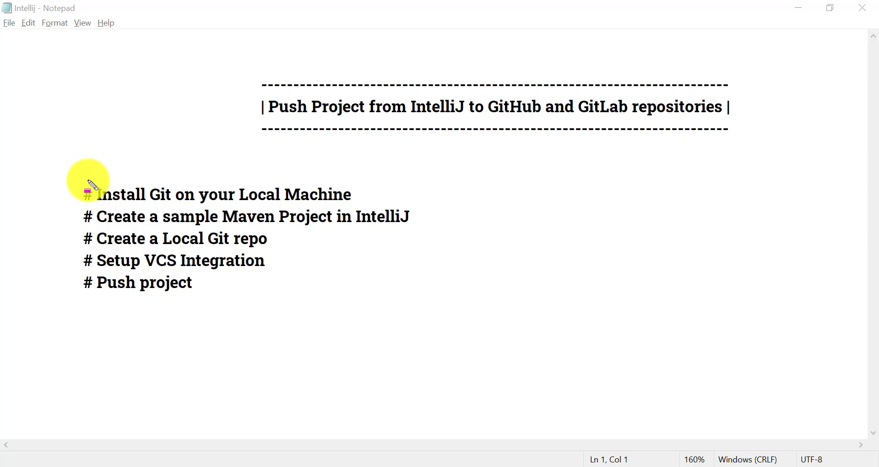
pyautogui.moveTo(89, 185)
pyautogui.mouseDown()
pyautogui.moveTo(261, 224)
pyautogui.moveTo(352, 202)
pyautogui.moveTo(371, 215)
pyautogui.mouseUp()
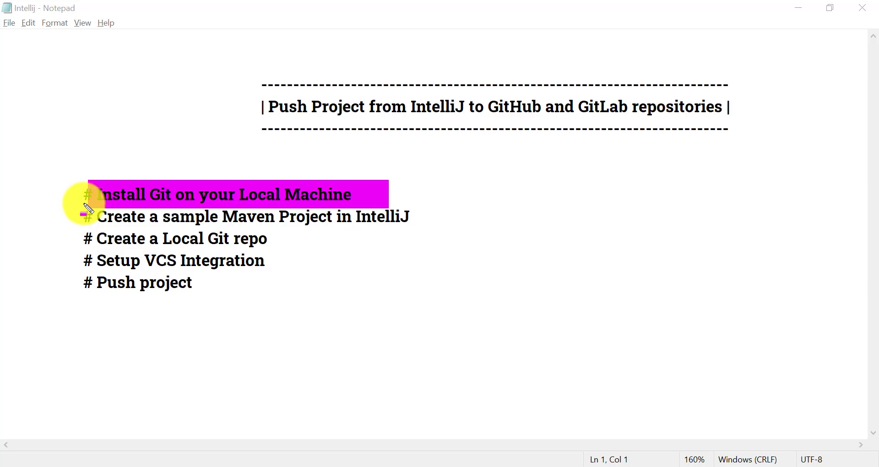
pyautogui.moveTo(88, 208)
pyautogui.mouseDown()
pyautogui.moveTo(275, 241)
pyautogui.moveTo(464, 238)
pyautogui.mouseUp()
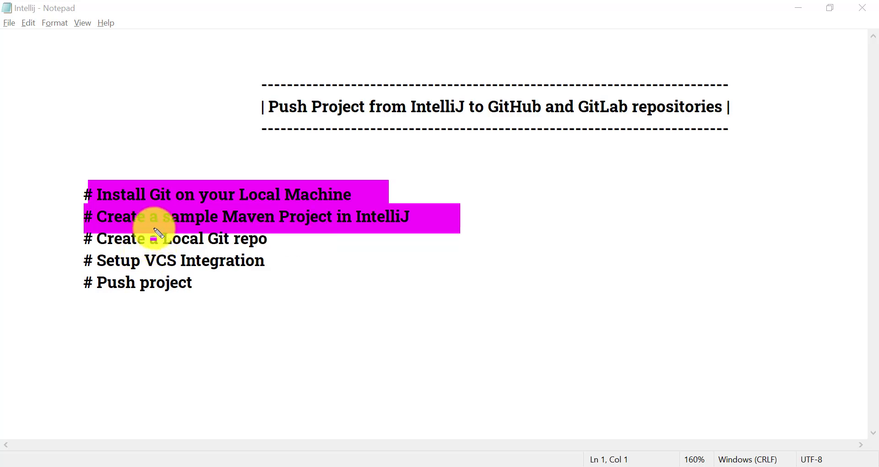
pyautogui.moveTo(154, 232)
pyautogui.mouseDown()
pyautogui.moveTo(264, 259)
pyautogui.moveTo(288, 252)
pyautogui.mouseUp()
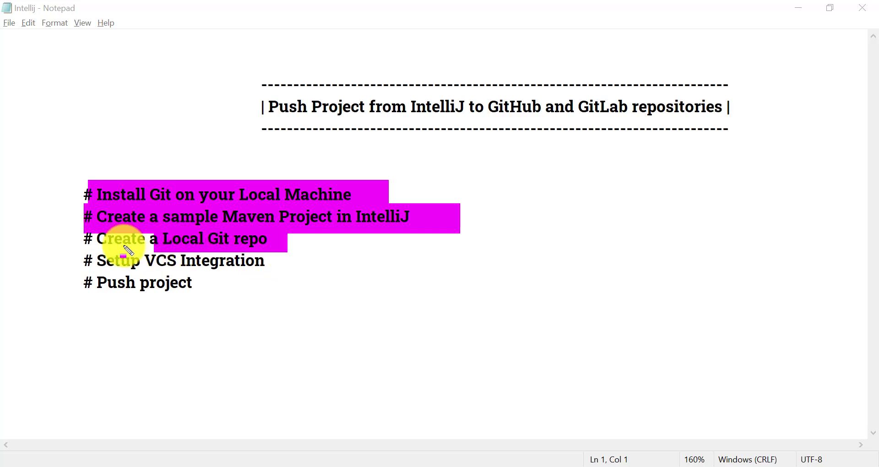
pyautogui.moveTo(115, 246); pyautogui.dragTo(297, 274)
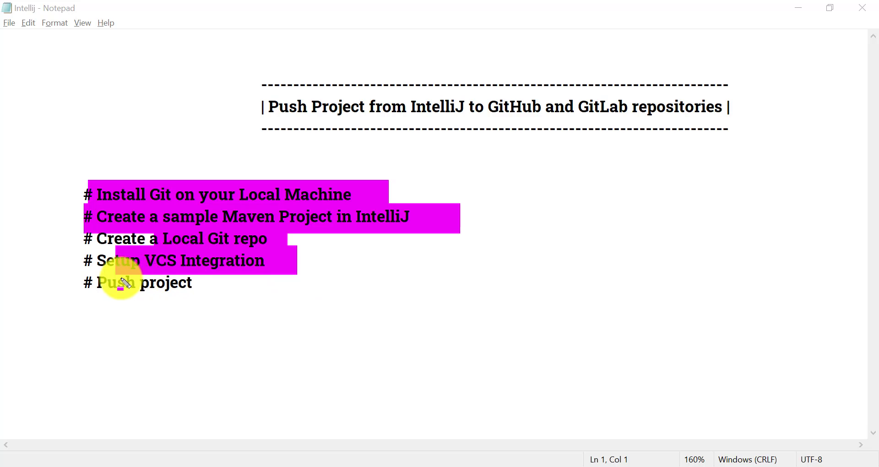
pyautogui.moveTo(120, 278); pyautogui.dragTo(194, 296)
pyautogui.press('Escape')
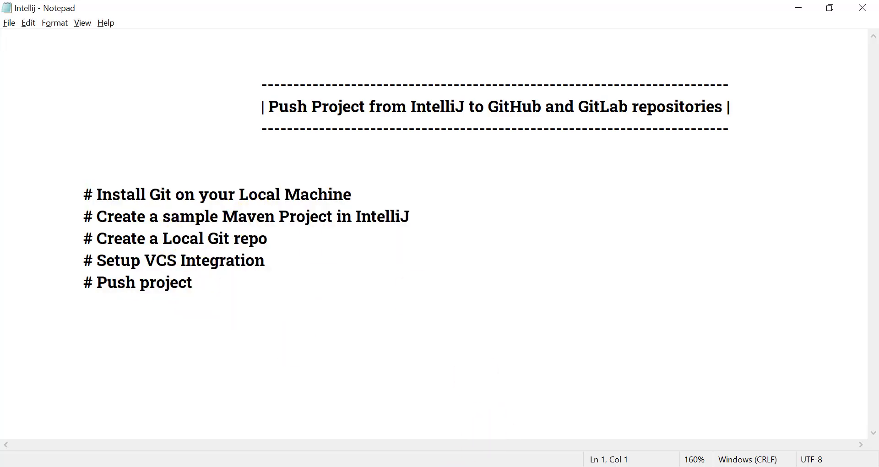
# Step: Switch to File Explorer, launch the Git-2.35.1.2-64-bit installer from the SetupFiles\Git folder and continue to the destination selection
pyautogui.hotkey('alt', 'Tab')
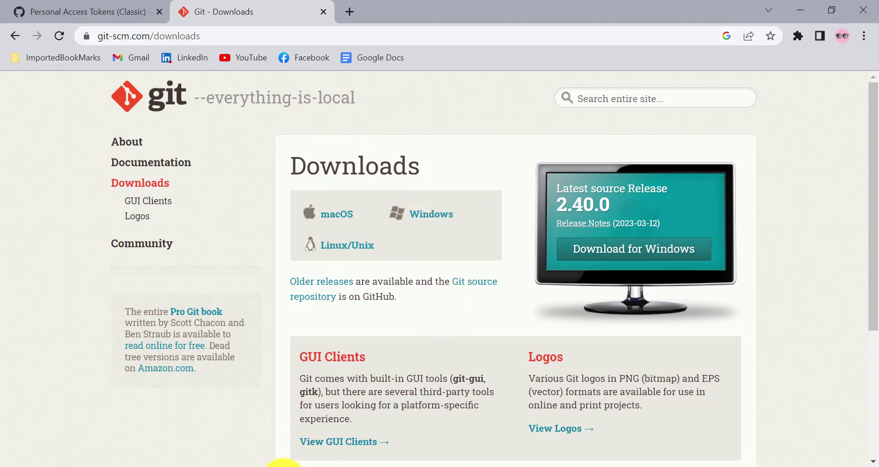
pyautogui.hotkey('alt', 'Tab')
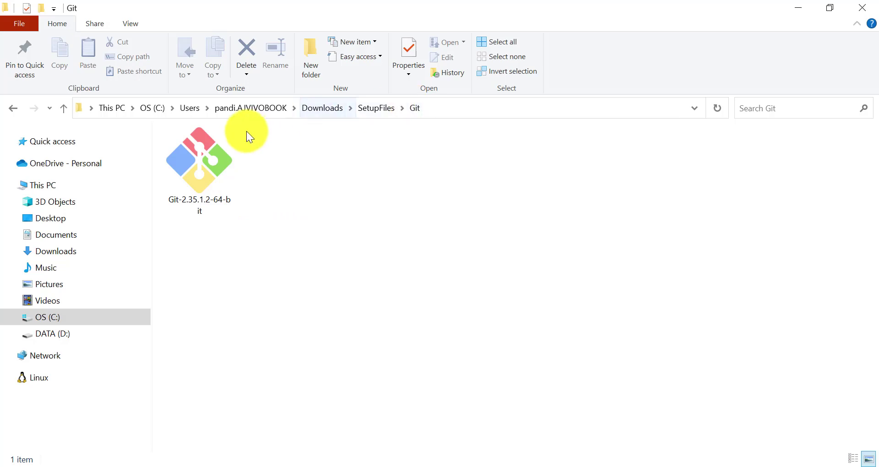
pyautogui.doubleClick(194, 182)
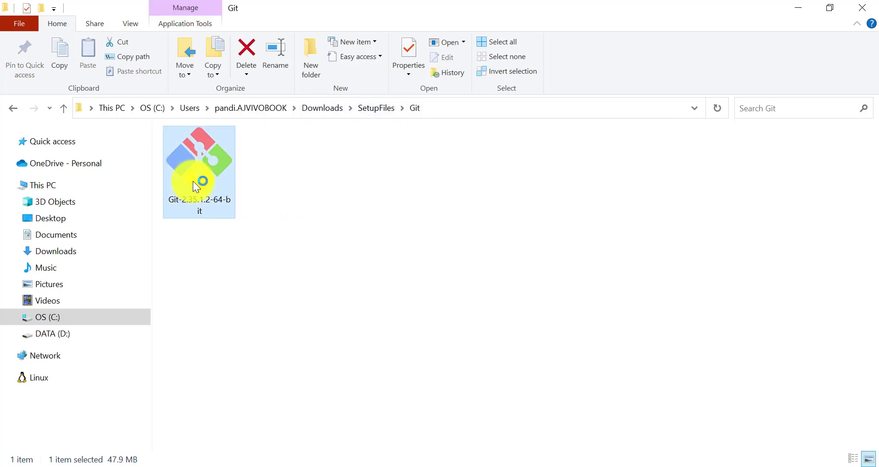
pyautogui.click(515, 347)
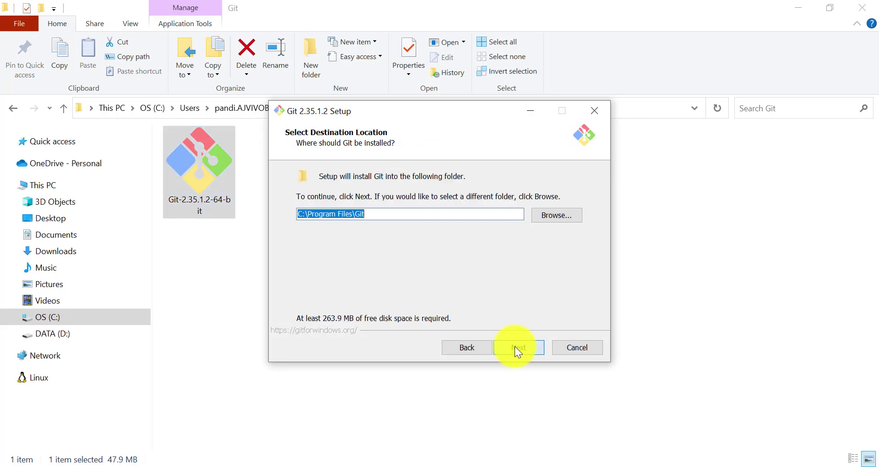
# Step: Install Git into C:\Program Files\Git, accepting the default setup options, including MinTTY as the Git Bash terminal emulator
pyautogui.click(508, 349)
pyautogui.click(518, 347)
pyautogui.click(519, 348)
pyautogui.click(521, 349)
pyautogui.click(521, 348)
pyautogui.click(520, 348)
pyautogui.click(521, 348)
pyautogui.click(521, 348)
pyautogui.click(521, 348)
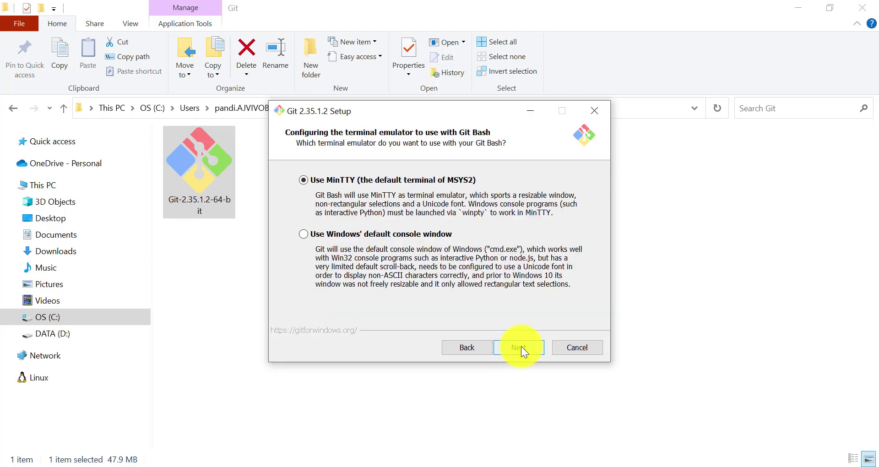
pyautogui.click(520, 348)
pyautogui.click(521, 348)
pyautogui.click(520, 348)
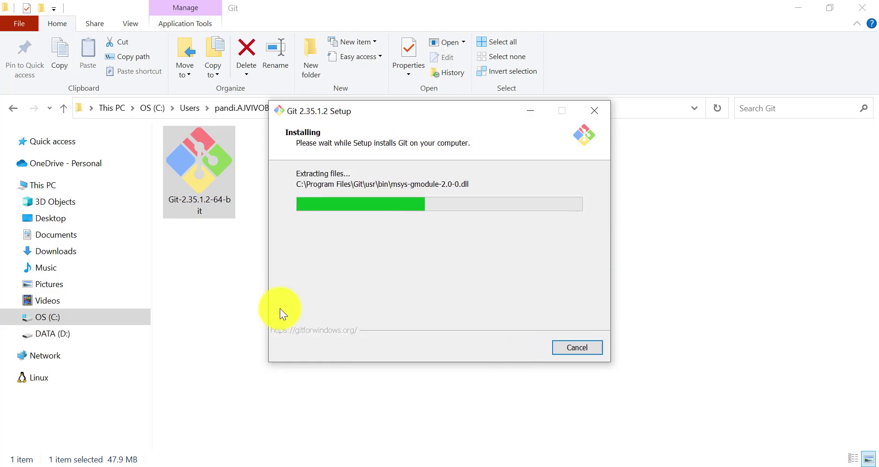
pyautogui.click(472, 265)
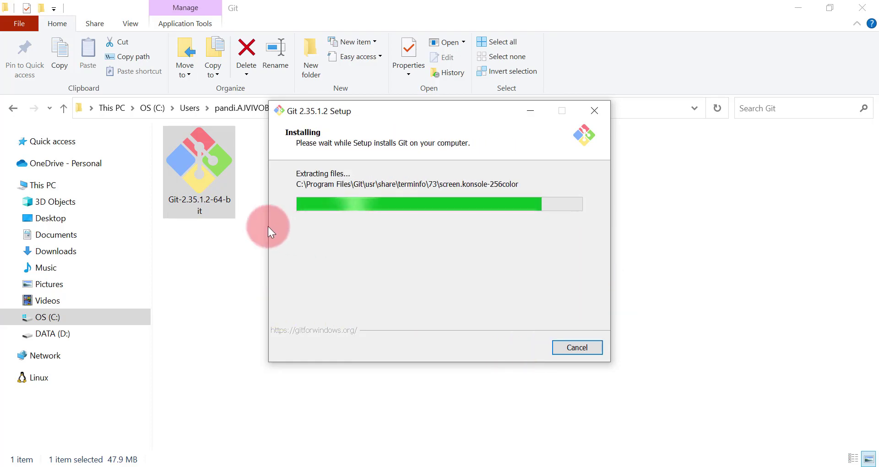
pyautogui.click(438, 464)
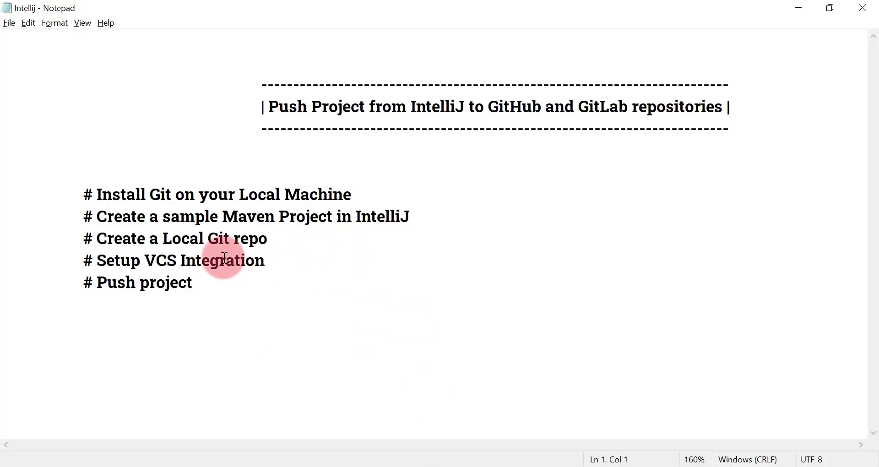
pyautogui.click(190, 239)
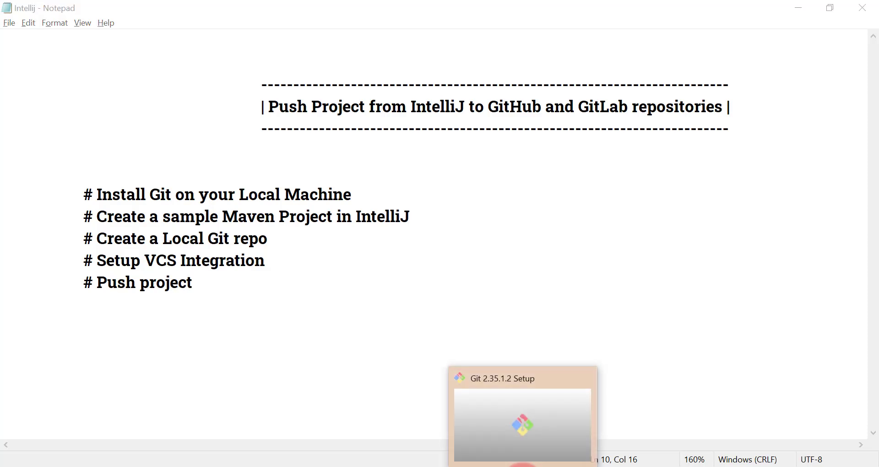
pyautogui.click(522, 466)
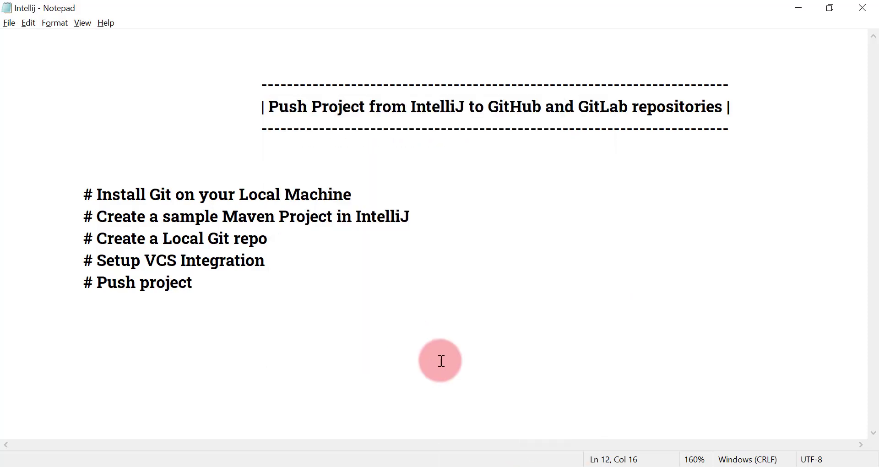
# Step: Switch to IntelliJ IDEA and expand the MyApp project to show its folders and files
pyautogui.click(392, 465)
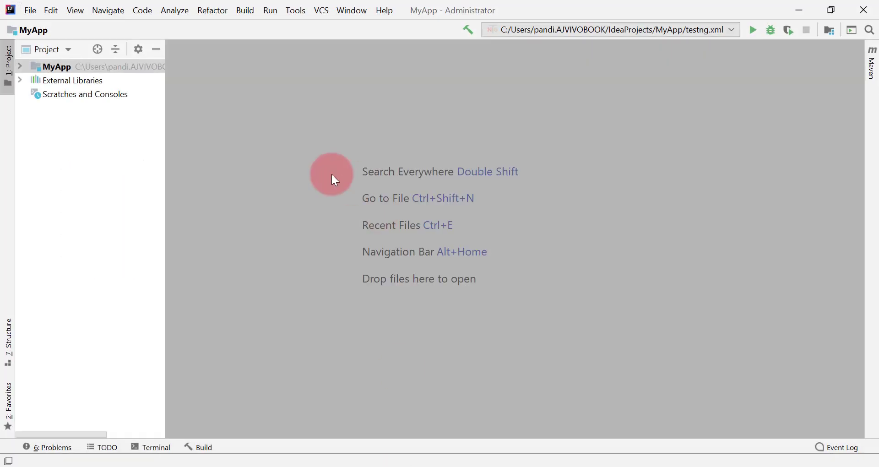
pyautogui.click(20, 67)
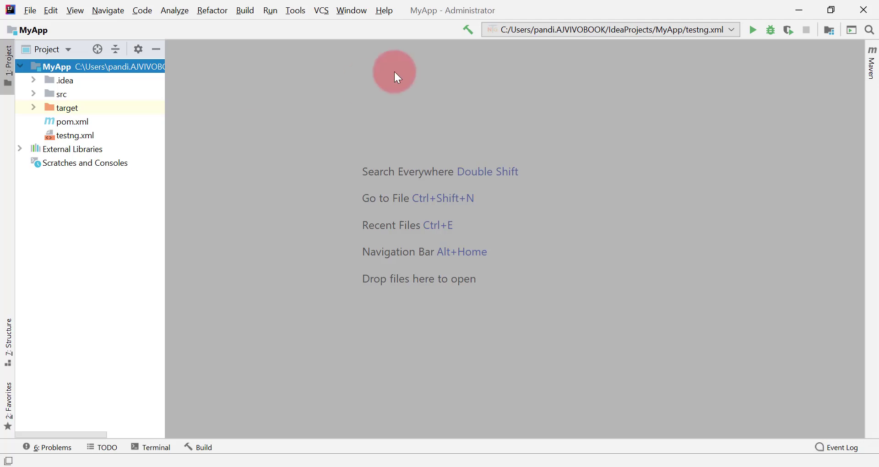
pyautogui.click(318, 11)
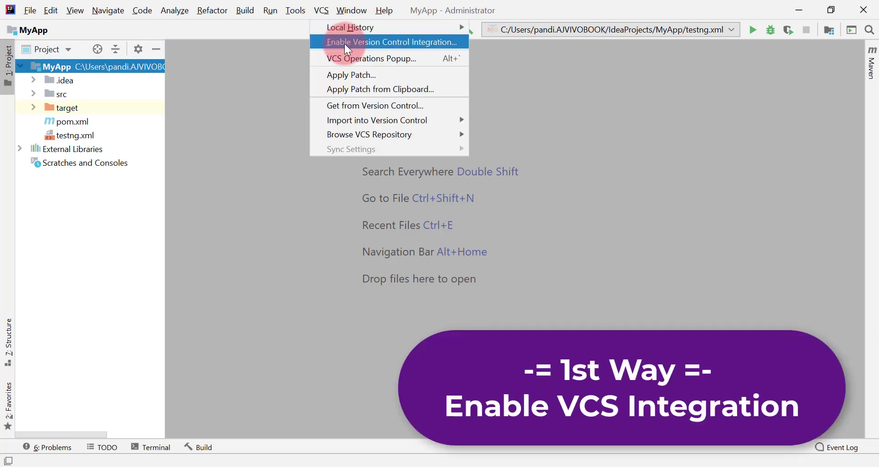
pyautogui.moveTo(317, 37); pyautogui.dragTo(409, 36)
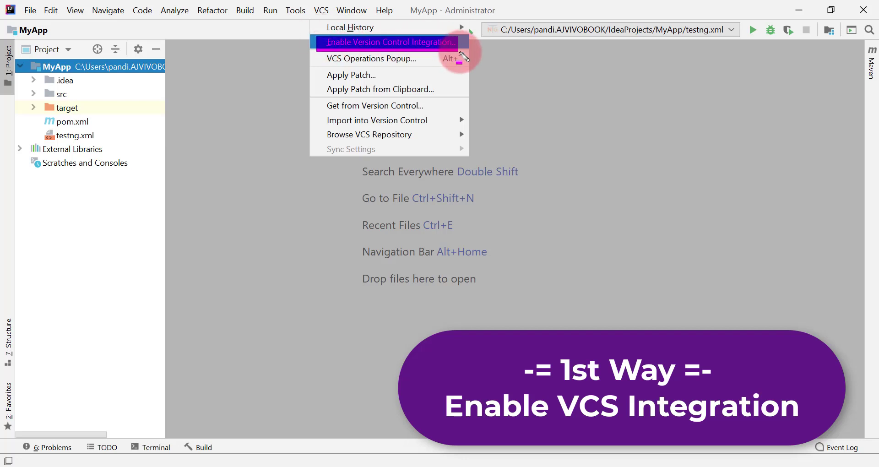
pyautogui.moveTo(317, 42); pyautogui.dragTo(460, 43)
pyautogui.press('Escape')
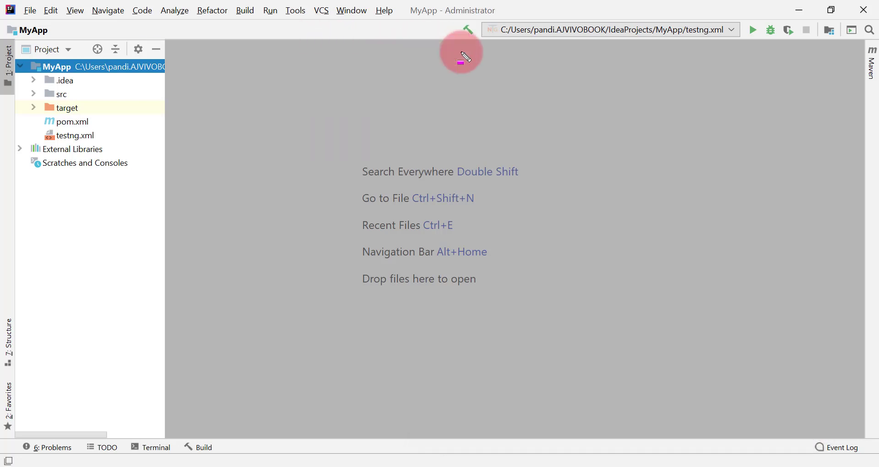
# Step: Enable version control integration for the MyApp project, choosing Git as the version control system for the project root
pyautogui.click(324, 10)
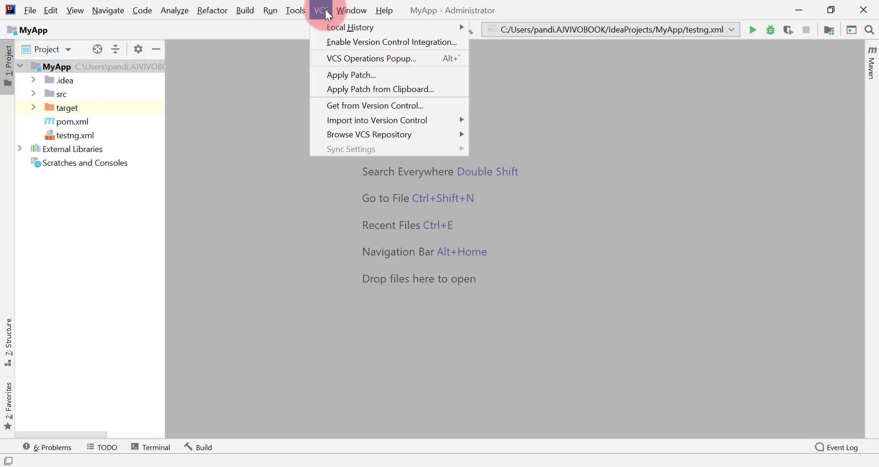
pyautogui.click(328, 38)
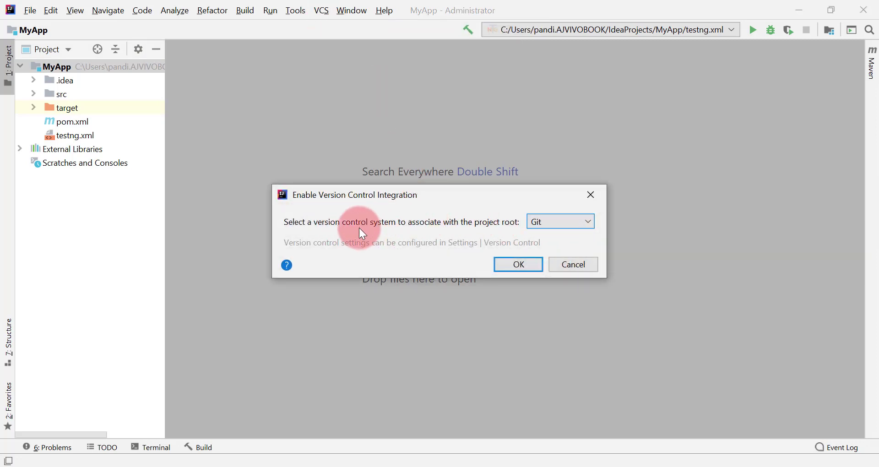
pyautogui.click(562, 226)
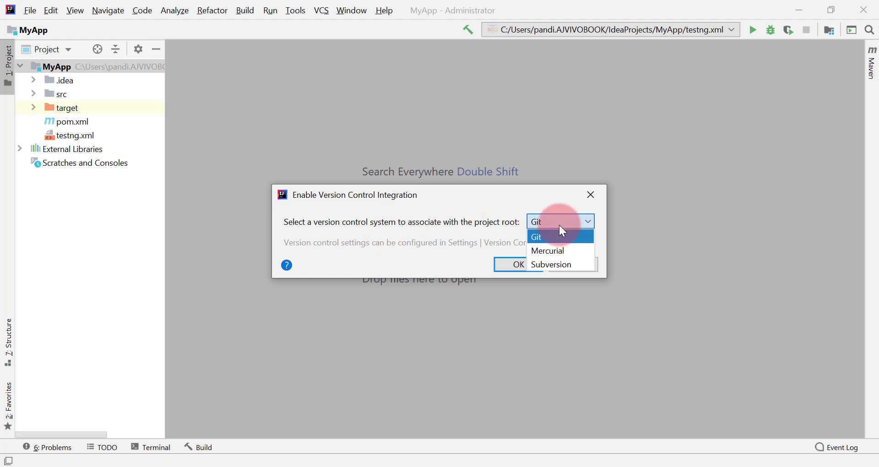
pyautogui.click(539, 237)
pyautogui.click(504, 265)
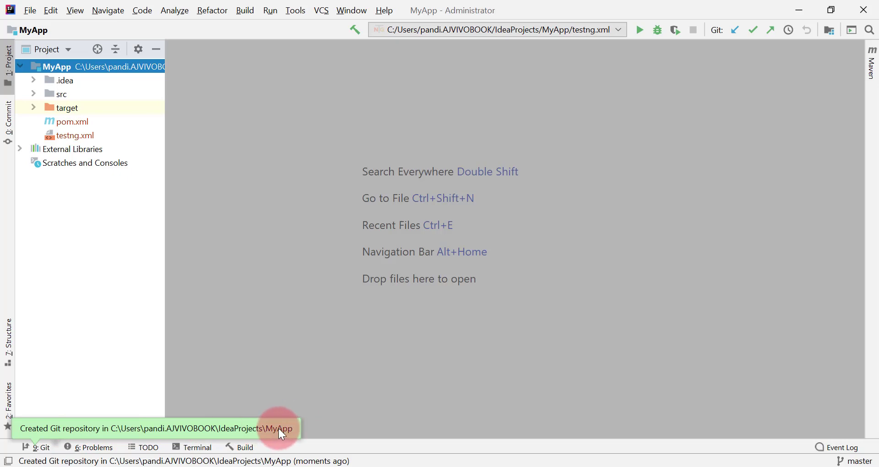
pyautogui.click(281, 466)
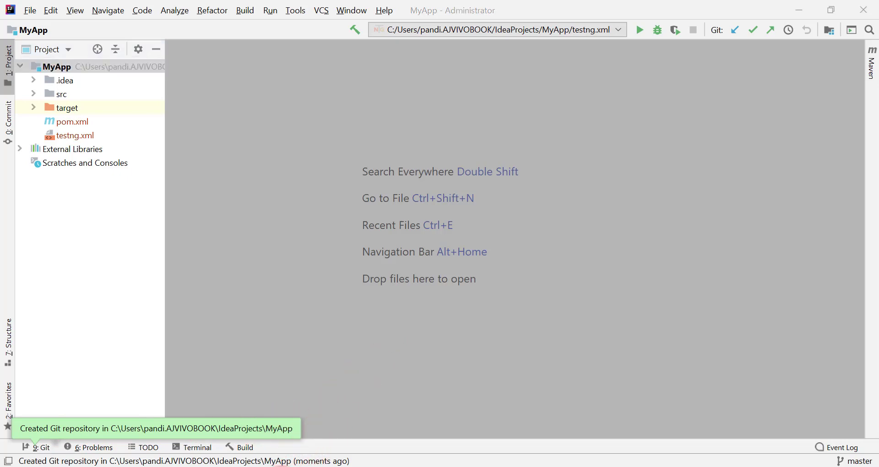
pyautogui.click(272, 260)
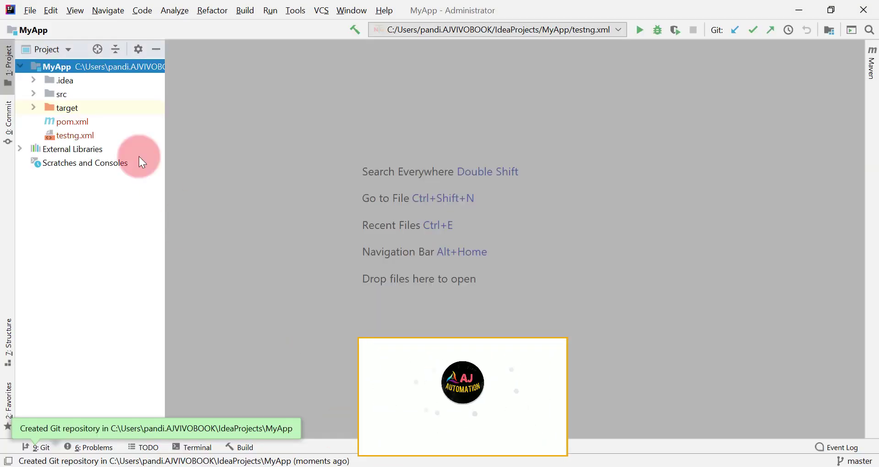
# Step: Show the MyApp project in File Explorer, open its folder, and check the .git folder and the hidden items setting
pyautogui.rightClick(60, 66)
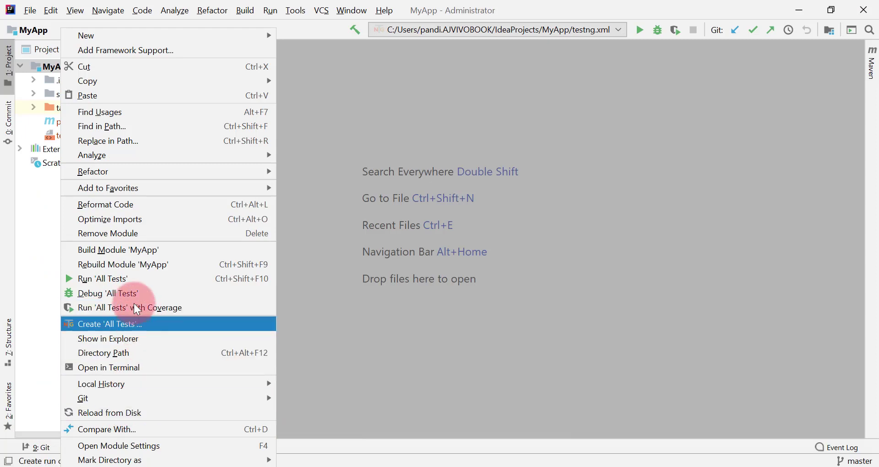
pyautogui.click(107, 340)
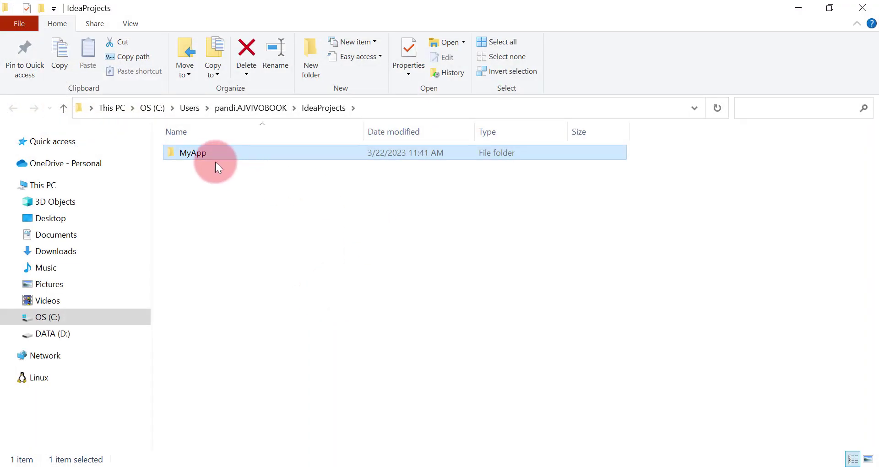
pyautogui.doubleClick(205, 155)
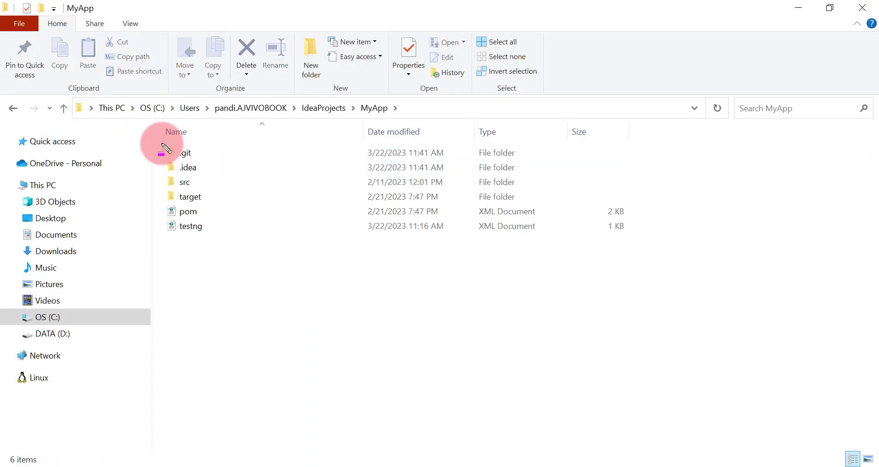
pyautogui.moveTo(177, 146); pyautogui.dragTo(256, 166)
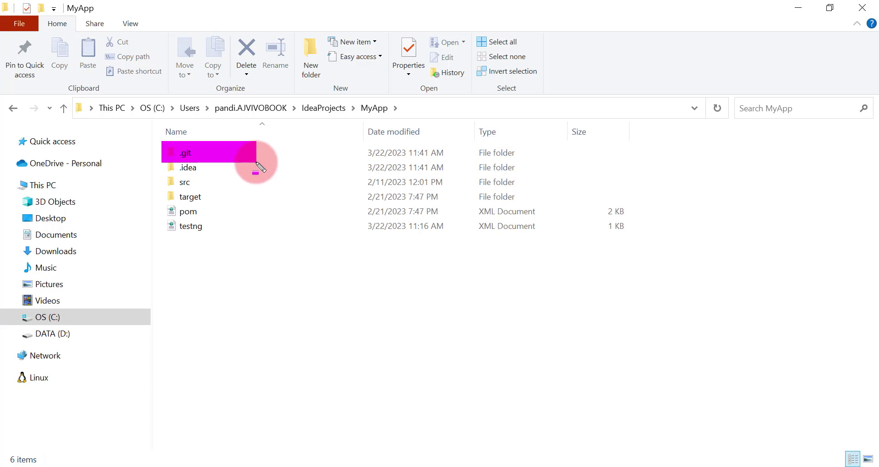
pyautogui.press('Escape')
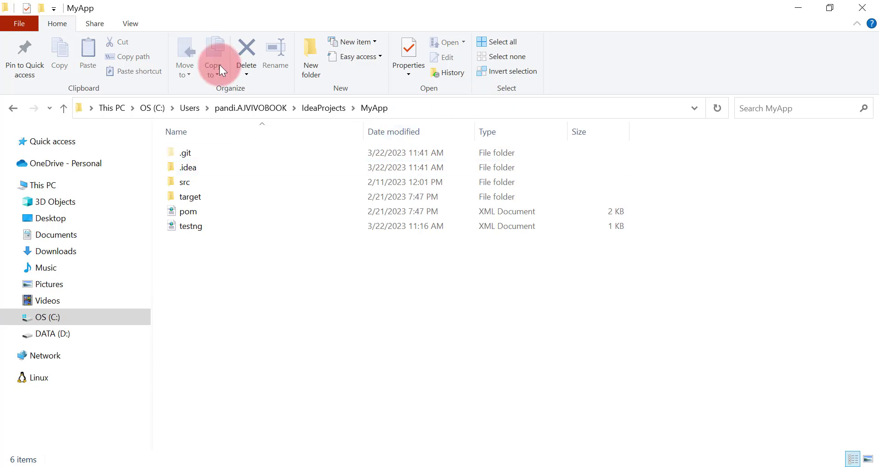
pyautogui.click(131, 23)
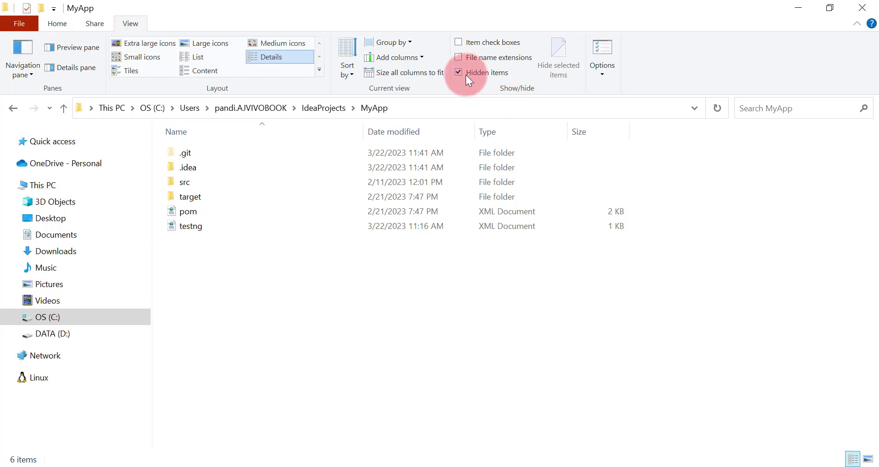
pyautogui.click(200, 150)
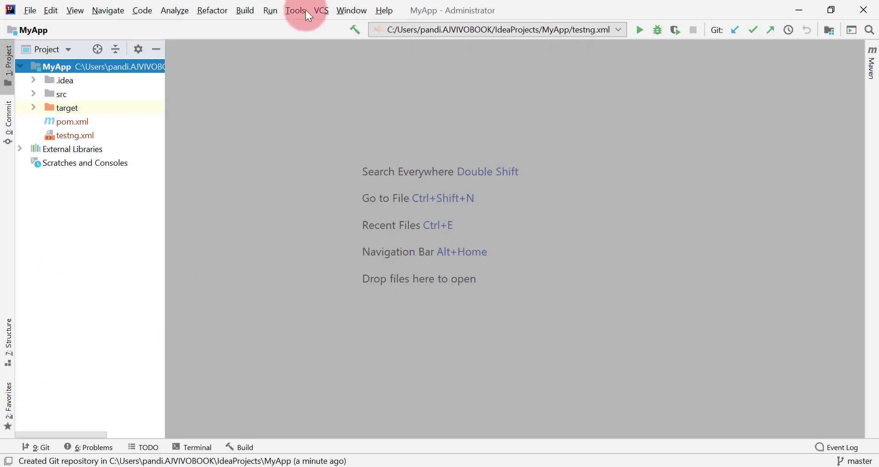
# Step: Review the project's Git commands, the Git console output, the local changes awaiting commit and the local branches
pyautogui.click(319, 10)
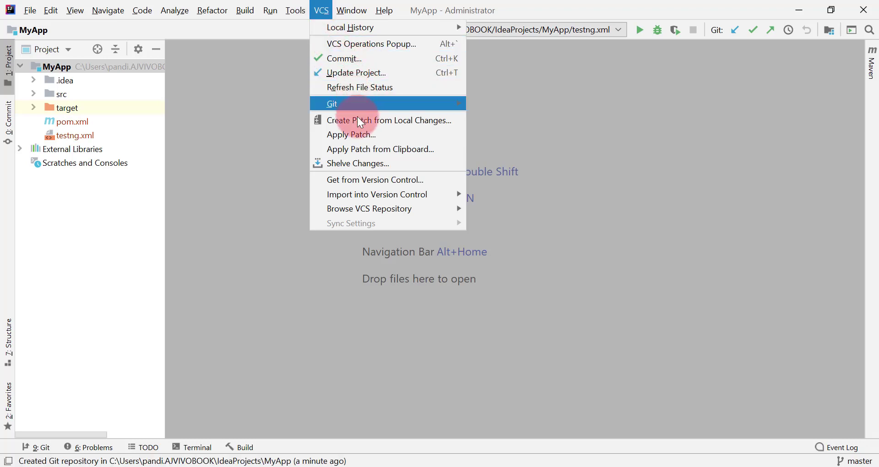
pyautogui.moveTo(357, 110)
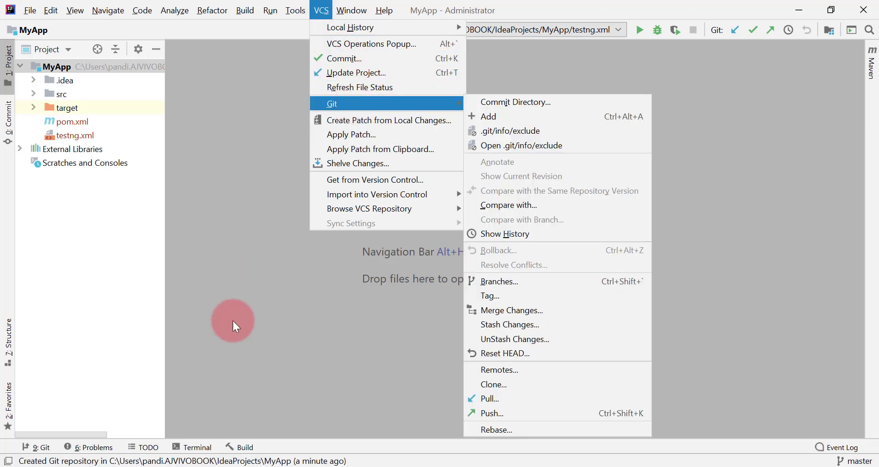
pyautogui.click(223, 355)
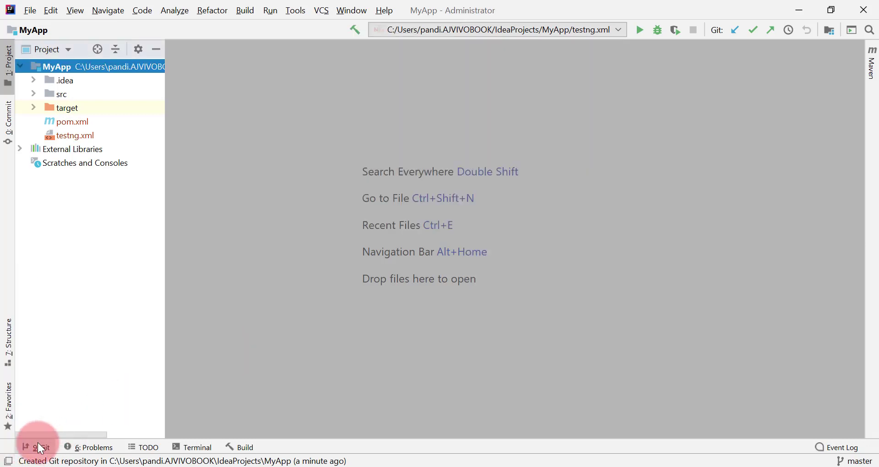
pyautogui.click(41, 443)
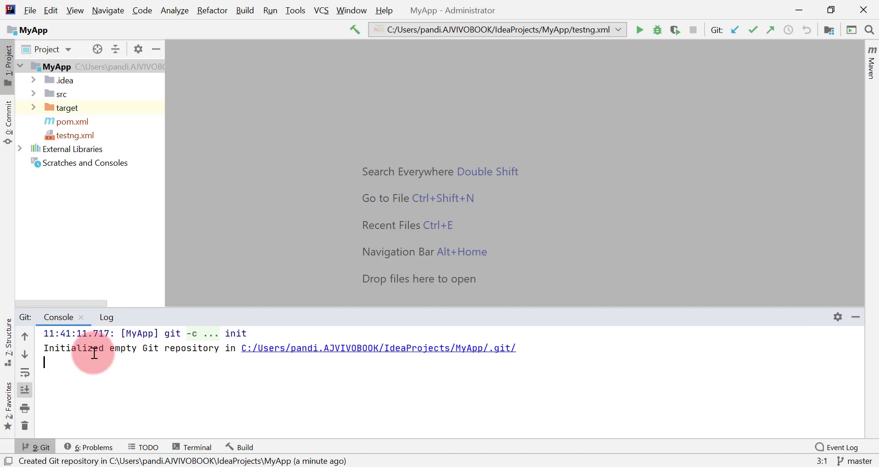
pyautogui.click(8, 125)
pyautogui.click(791, 402)
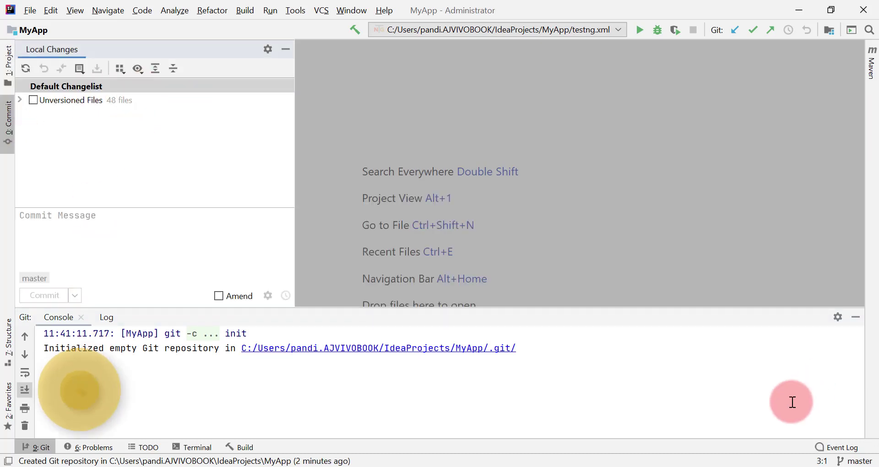
pyautogui.click(856, 461)
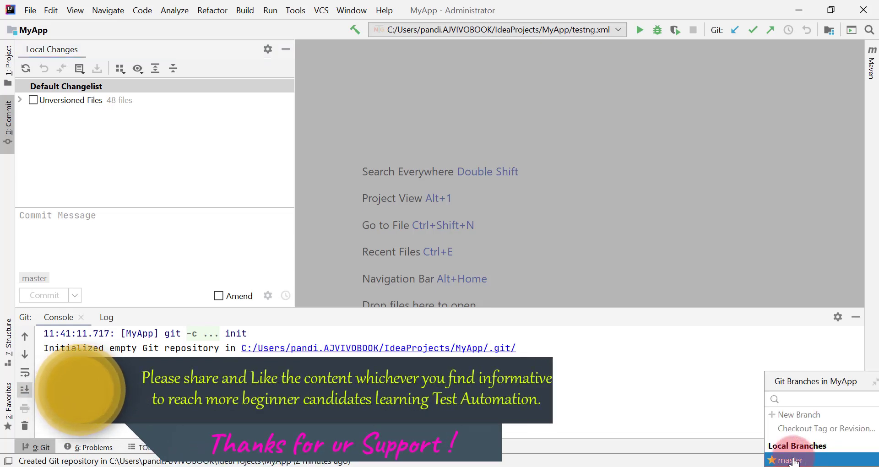
pyautogui.click(767, 211)
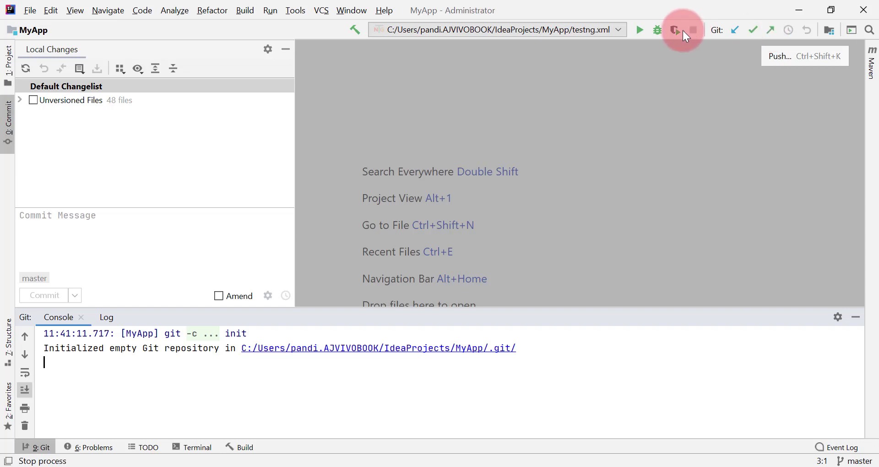
# Step: Open the project's Git remotes and start defining a new remote named origin
pyautogui.click(316, 12)
pyautogui.moveTo(359, 108)
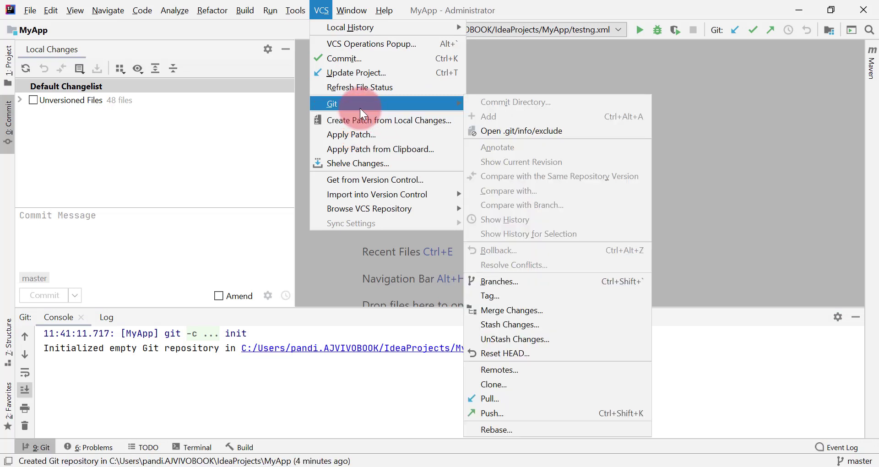
pyautogui.click(504, 371)
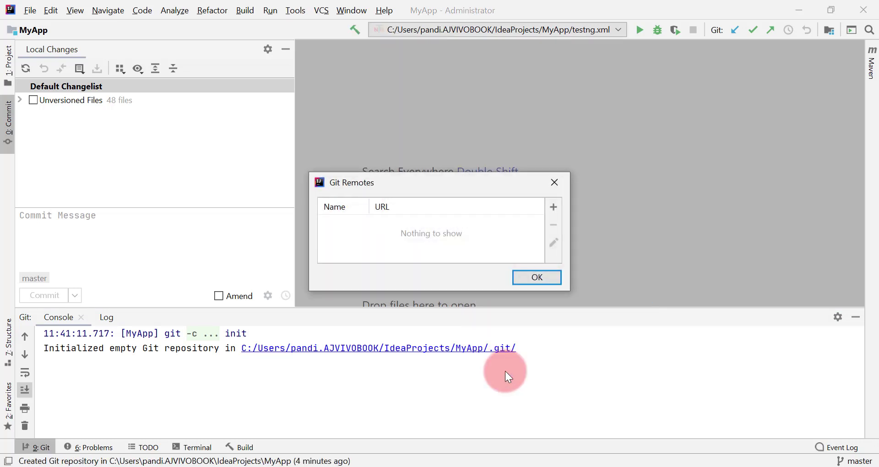
pyautogui.click(553, 207)
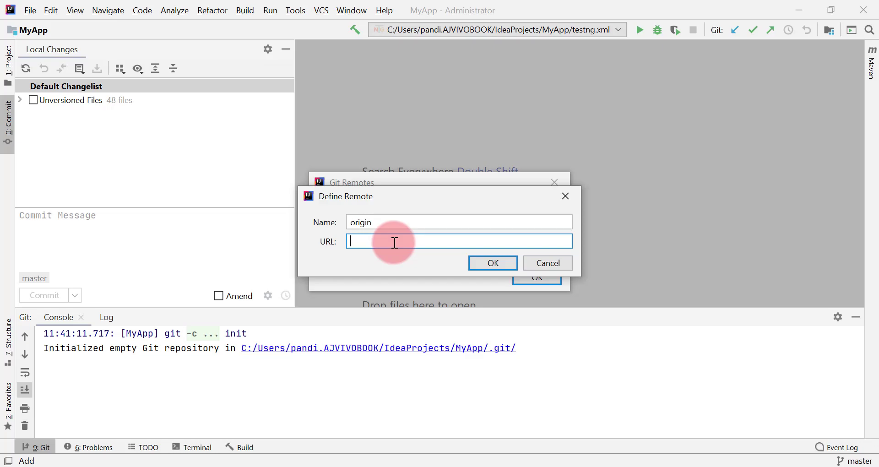
# Step: Switch to GitHub in the browser and create a public repository named MyApp without a README, .gitignore template or license
pyautogui.hotkey('alt', 'Tab')
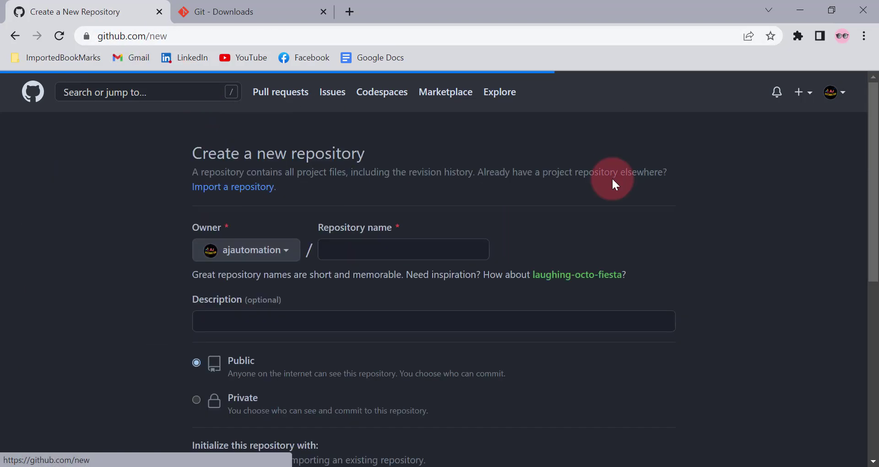
pyautogui.click(357, 253)
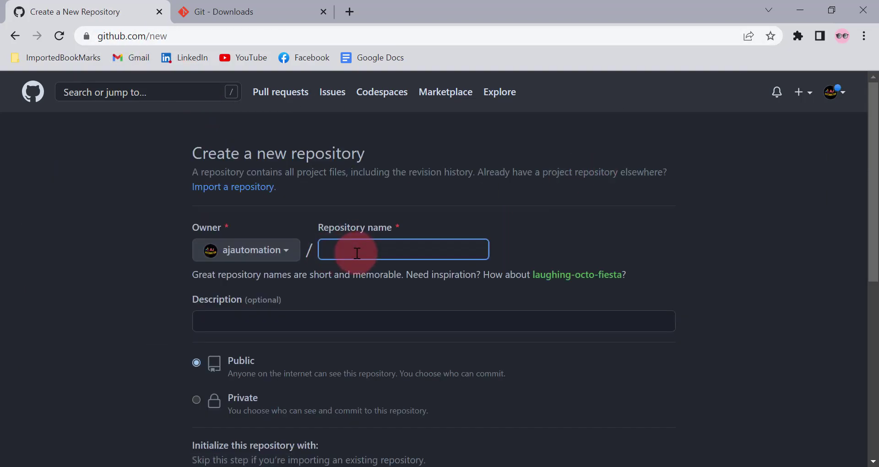
pyautogui.write('MyApp')
pyautogui.scroll(-2, 288, 333)
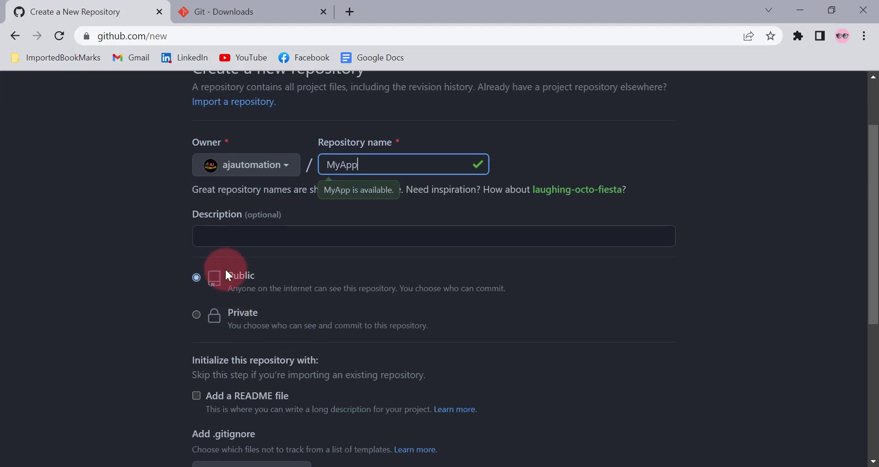
pyautogui.scroll(-5, 277, 307)
pyautogui.scroll(2, 277, 304)
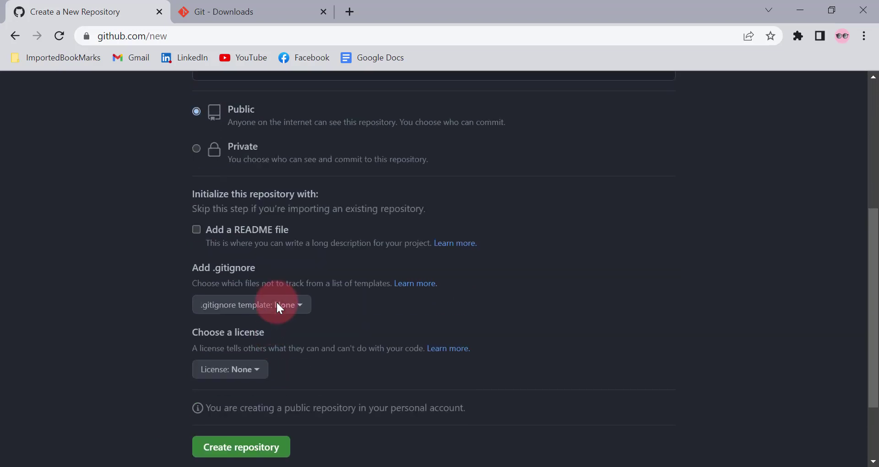
pyautogui.scroll(-2, 276, 305)
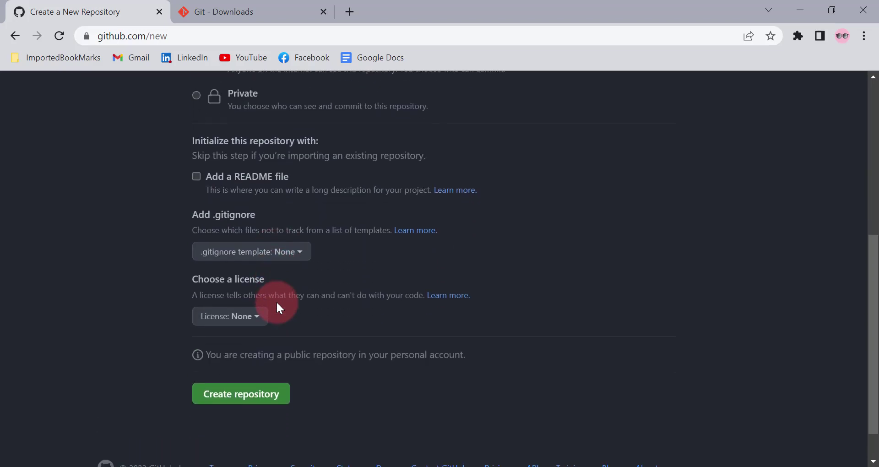
pyautogui.click(239, 381)
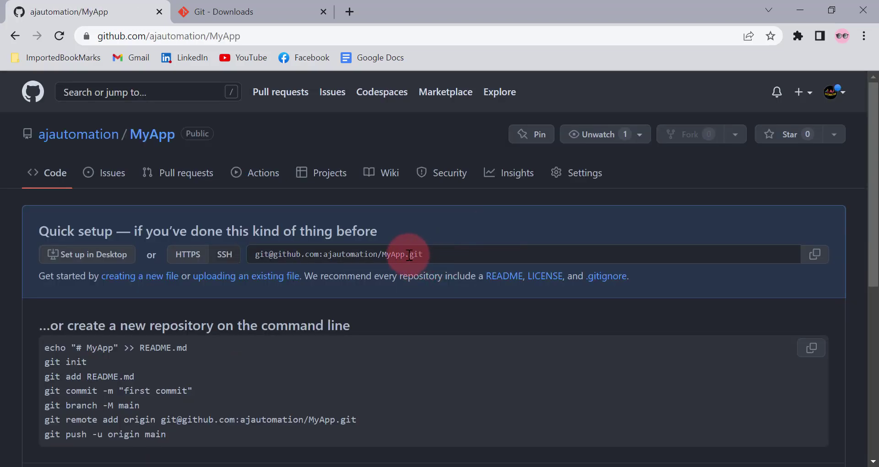
# Step: Show the HTTPS address of the new MyApp repository and copy it
pyautogui.click(371, 256)
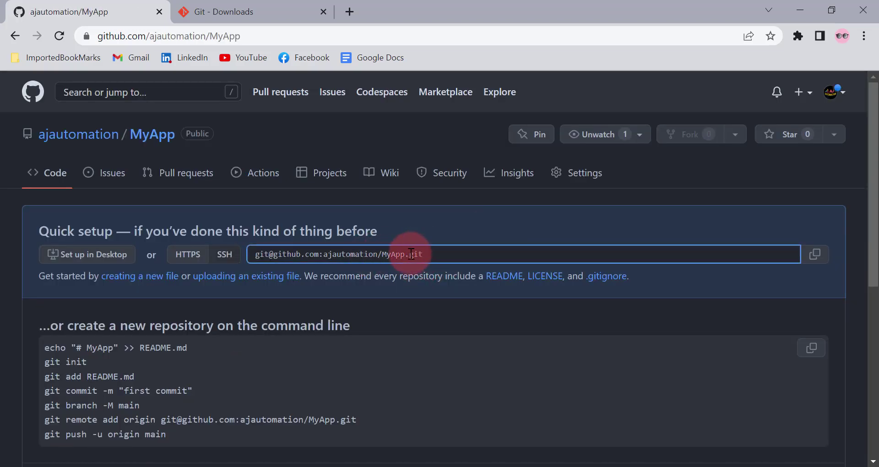
pyautogui.click(179, 252)
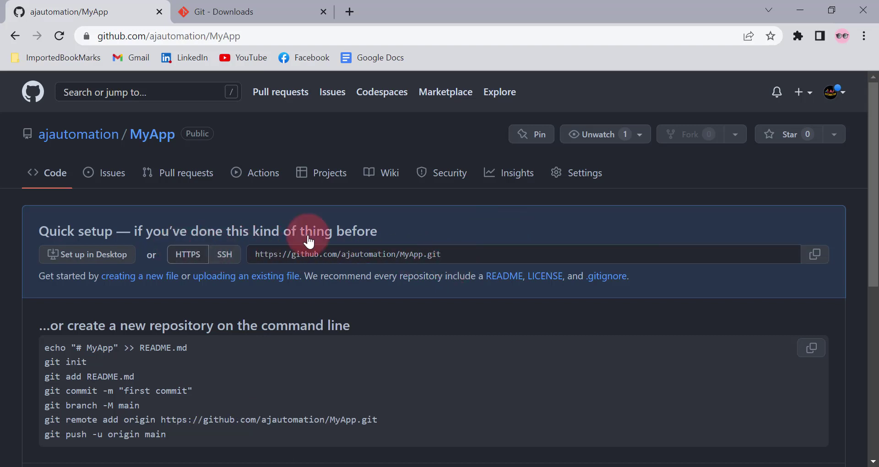
pyautogui.click(361, 252)
pyautogui.click(361, 250)
pyautogui.hotkey('ctrl', 'c')
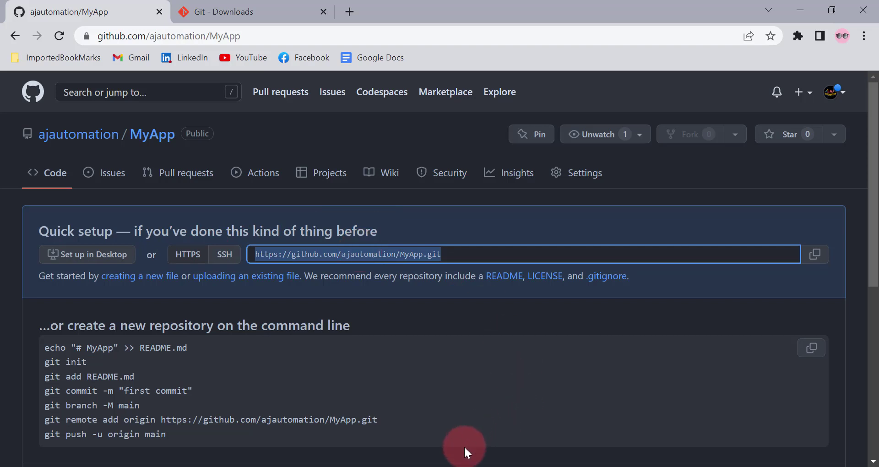
# Step: Switch back to IntelliJ IDEA and save the origin remote with the copied GitHub HTTPS URL
pyautogui.click(398, 465)
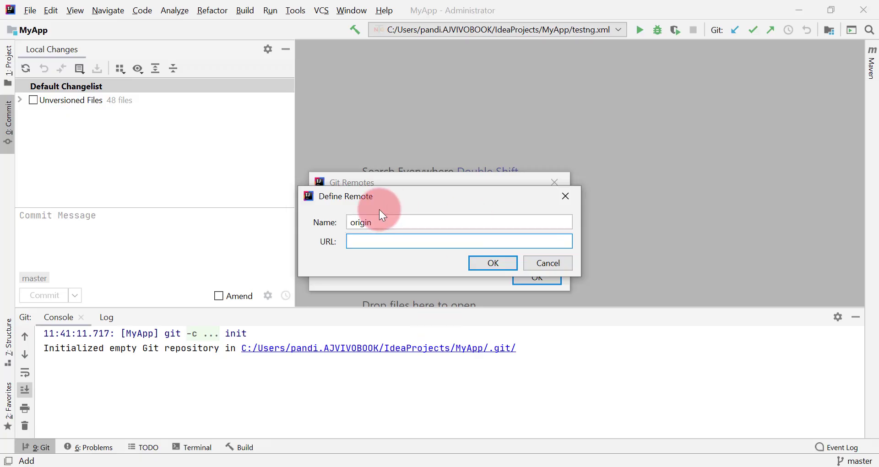
pyautogui.hotkey('ctrl', 'v')
pyautogui.click(491, 266)
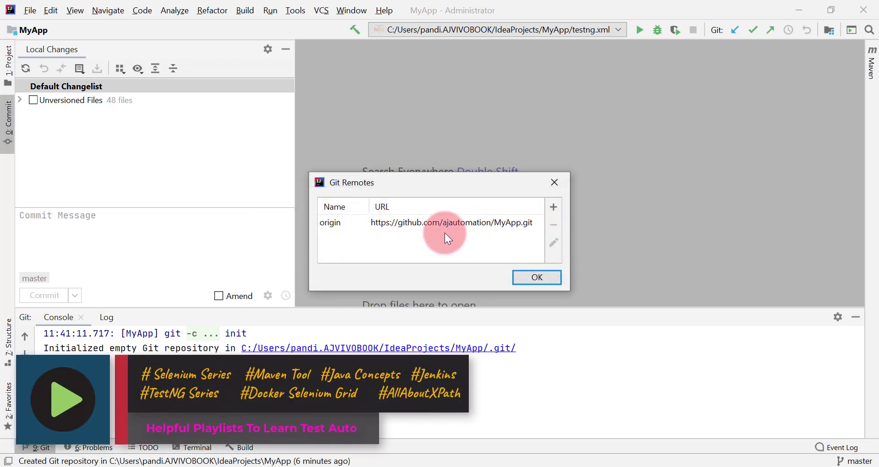
pyautogui.click(528, 277)
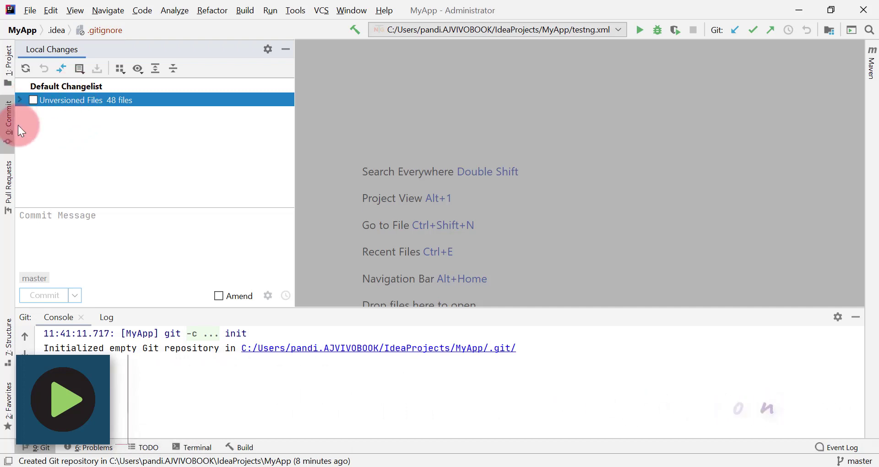
# Step: In the commit view, select all unversioned files for the commit except .gitignore
pyautogui.click(6, 127)
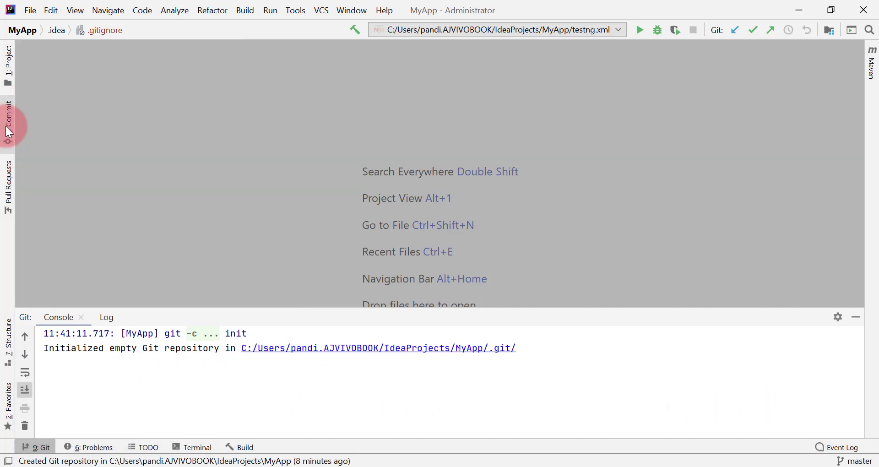
pyautogui.click(6, 127)
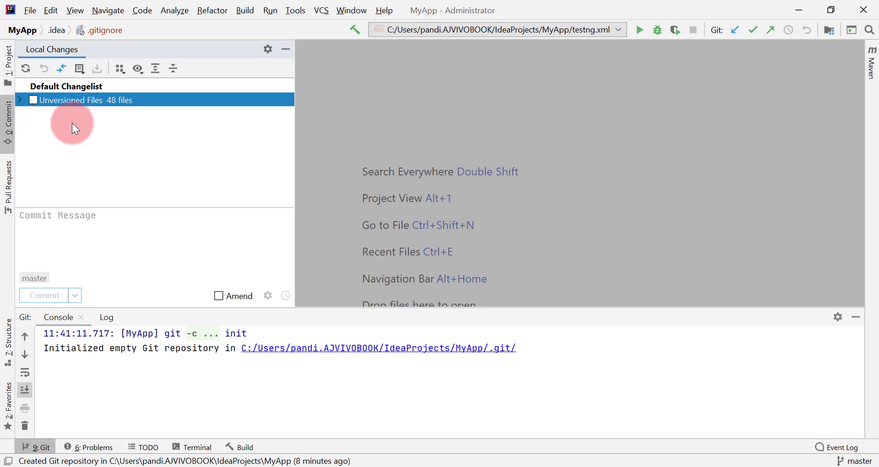
pyautogui.click(20, 99)
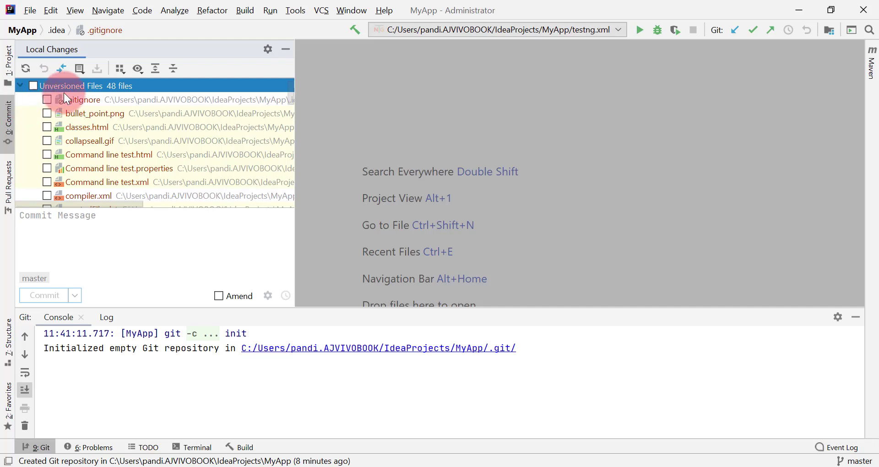
pyautogui.click(34, 85)
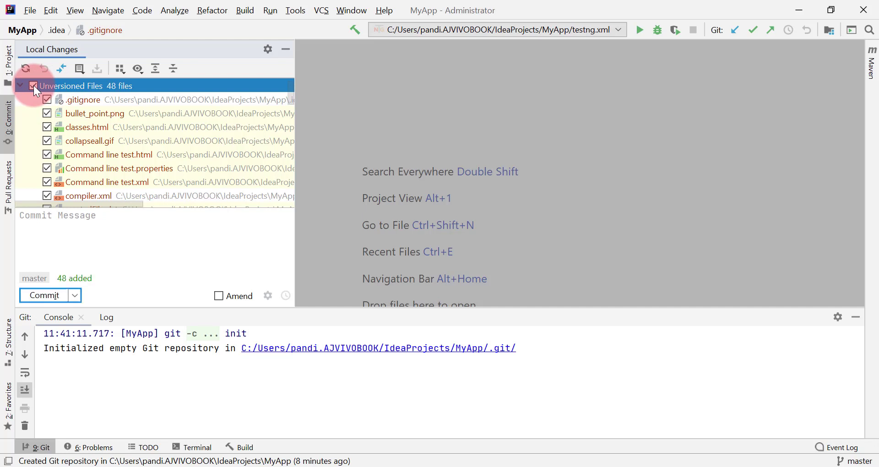
pyautogui.click(48, 100)
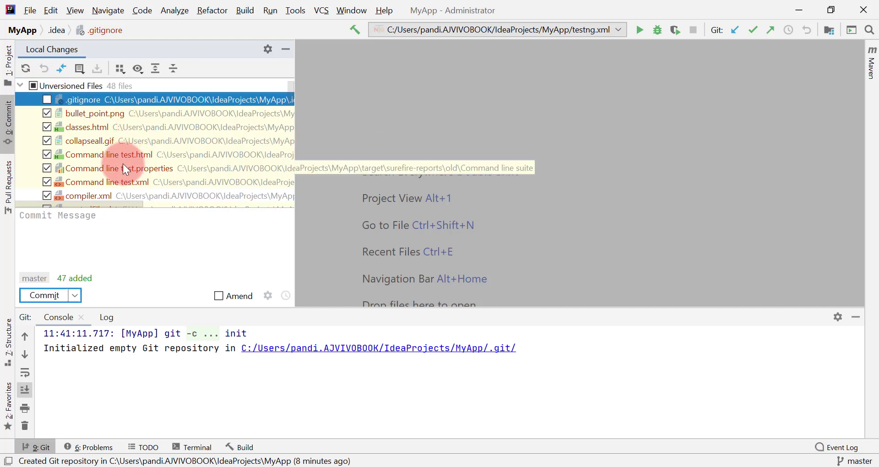
pyautogui.scroll(-12, 123, 166)
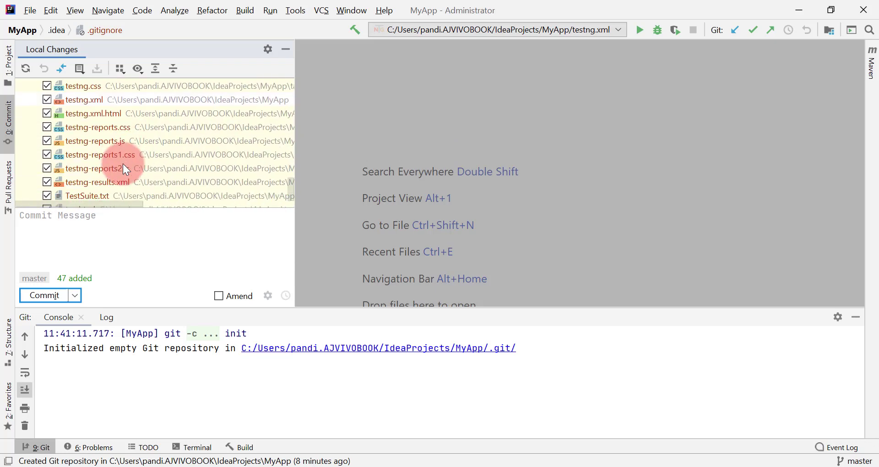
pyautogui.scroll(10, 123, 163)
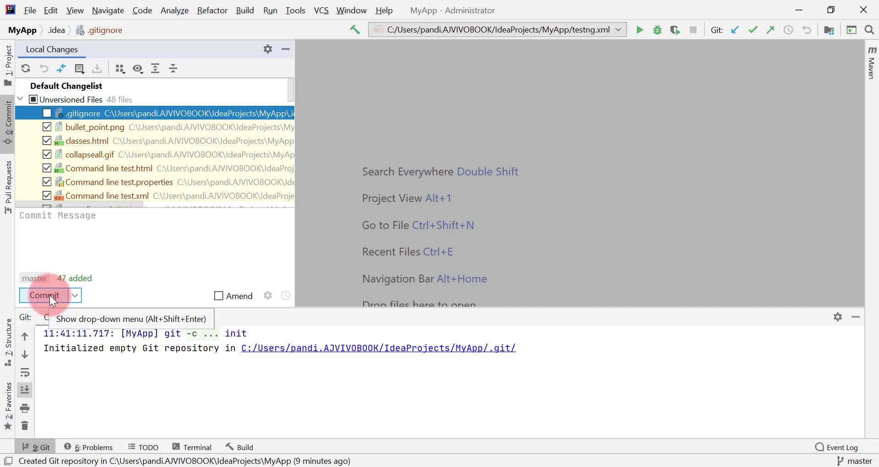
# Step: Try to commit and push the selected files without a commit message
pyautogui.click(75, 294)
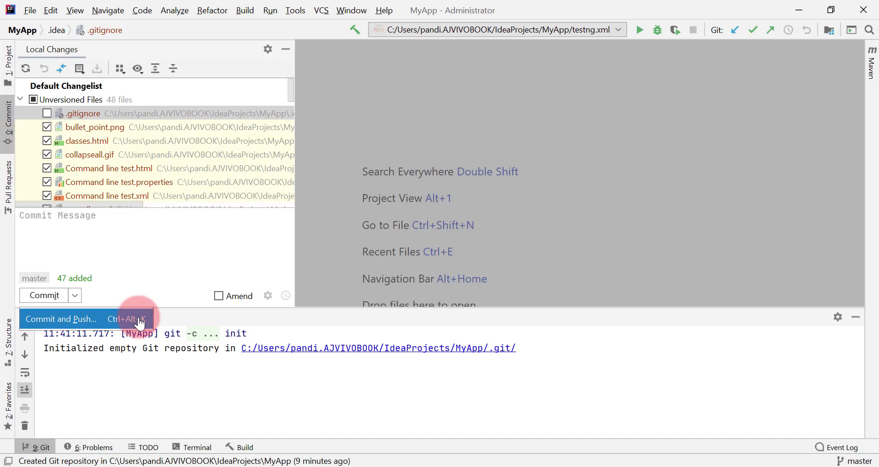
pyautogui.click(62, 323)
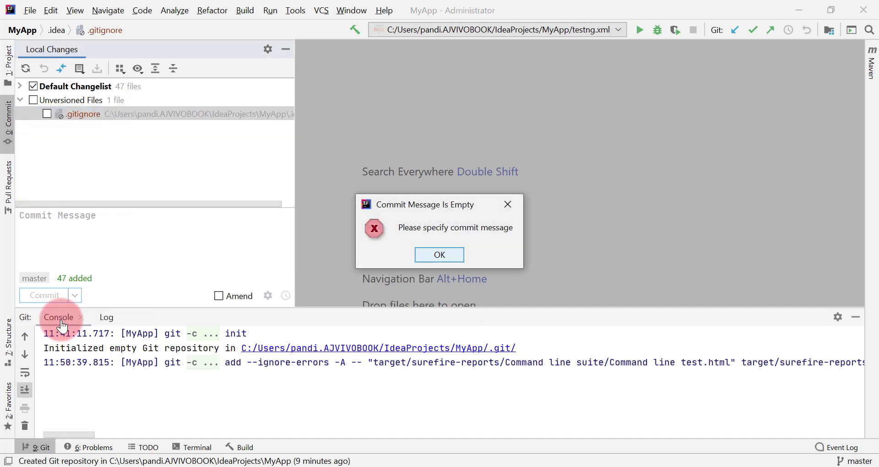
pyautogui.click(440, 254)
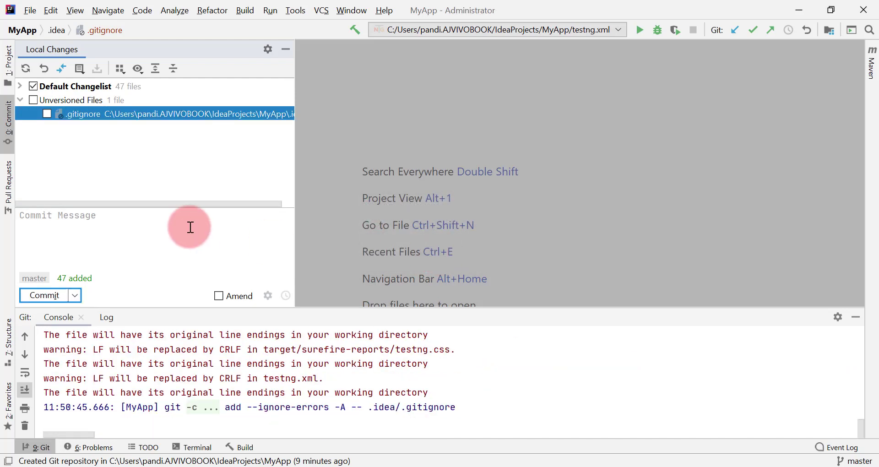
# Step: Commit and push the selected files with the message "My First commit", proceeding without reviewing the code analysis problems
pyautogui.click(84, 225)
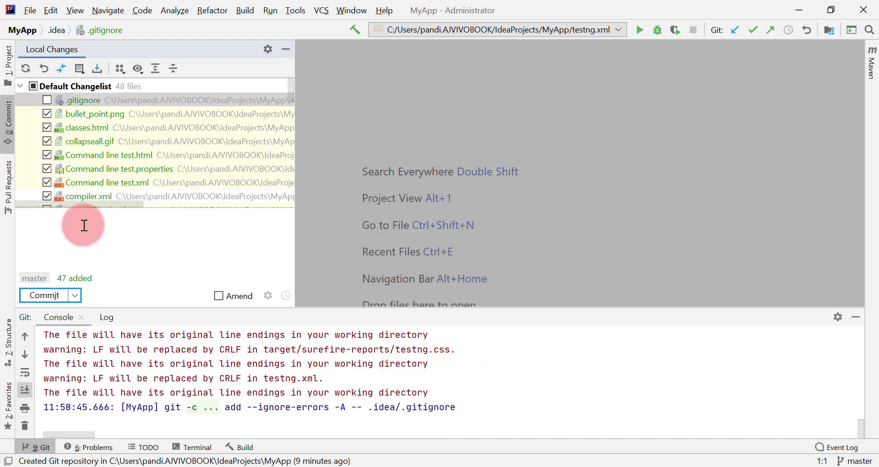
pyautogui.write('My First commit')
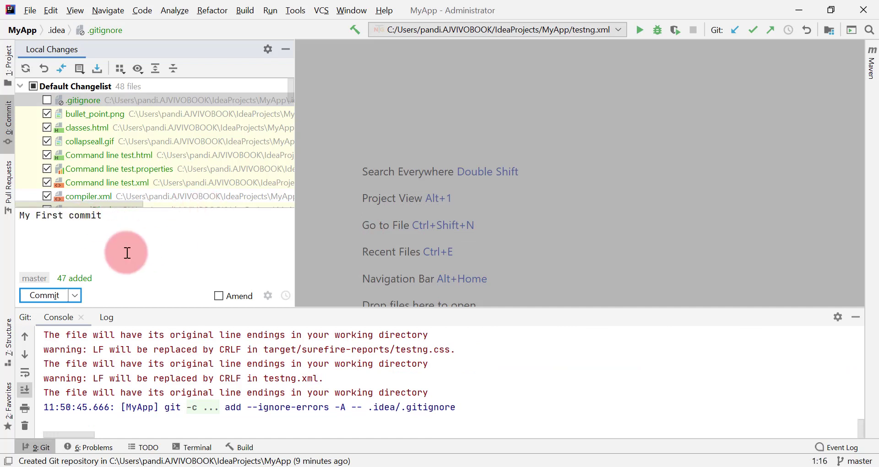
pyautogui.click(73, 295)
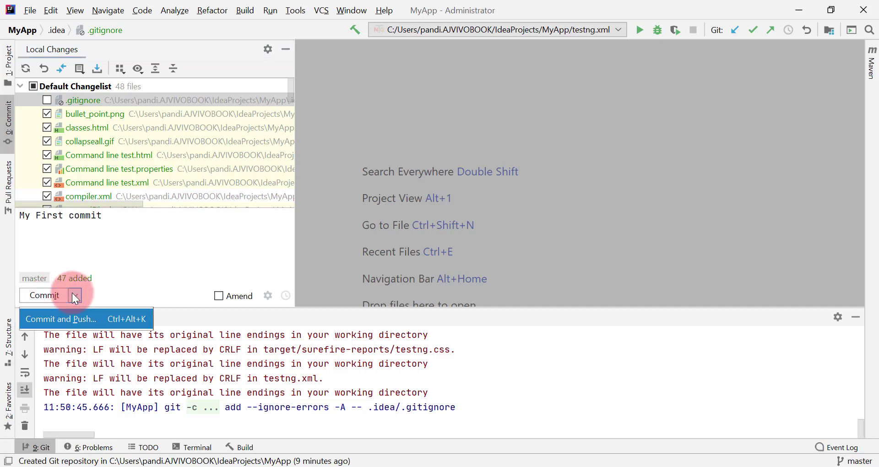
pyautogui.click(64, 319)
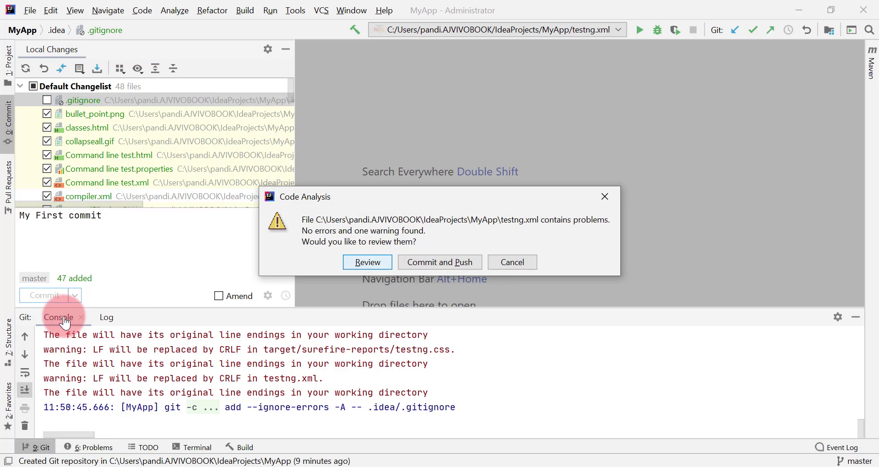
pyautogui.click(337, 248)
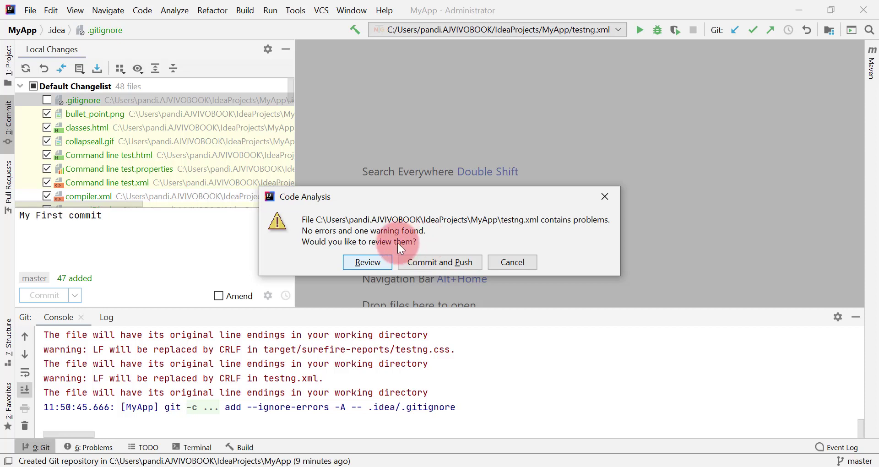
pyautogui.click(438, 262)
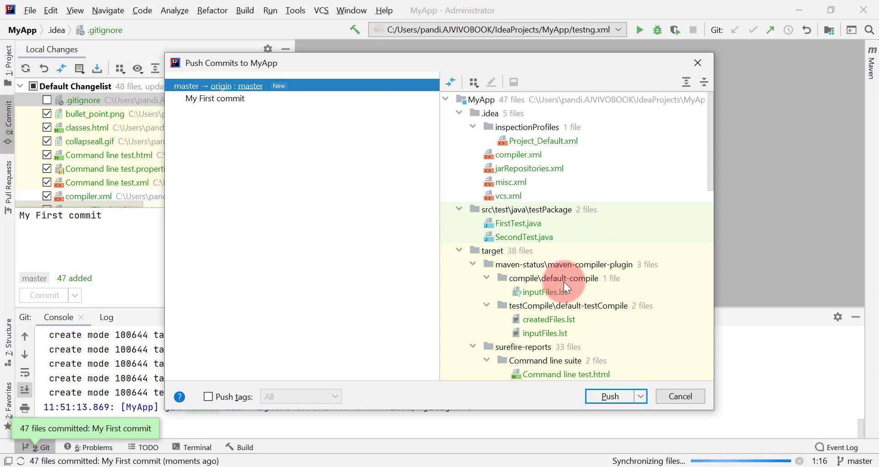
# Step: Try to push the commit to origin master by logging in via GitHub and authorizing JetBrains IDE Integration in the browser
pyautogui.click(609, 396)
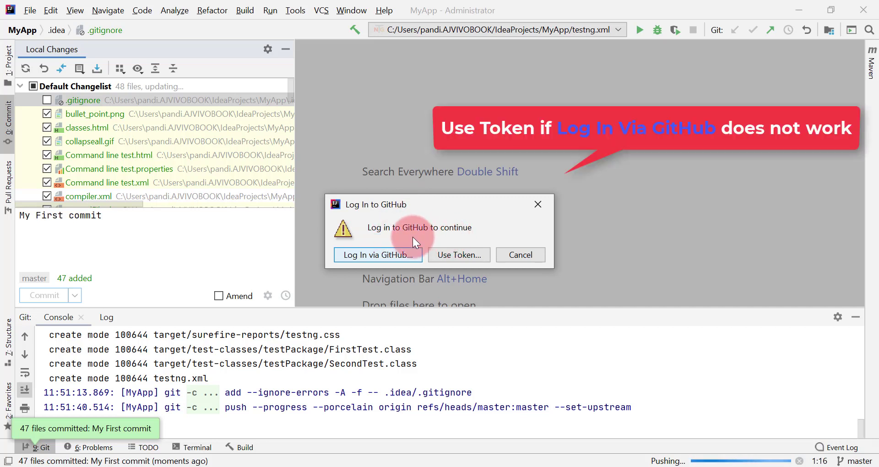
pyautogui.hotkey('ctrl', '2')
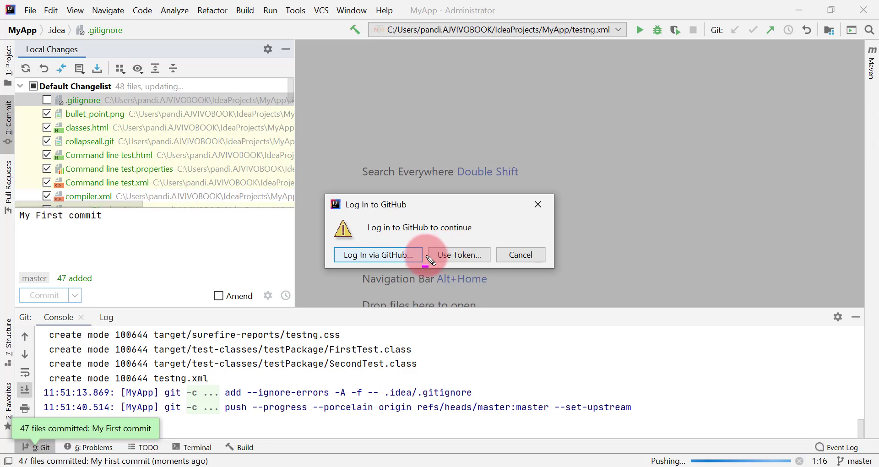
pyautogui.click(384, 255)
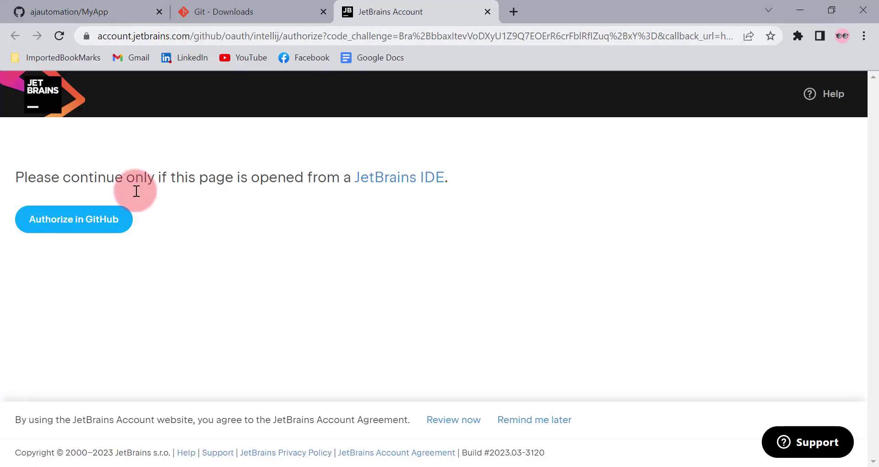
pyautogui.click(74, 225)
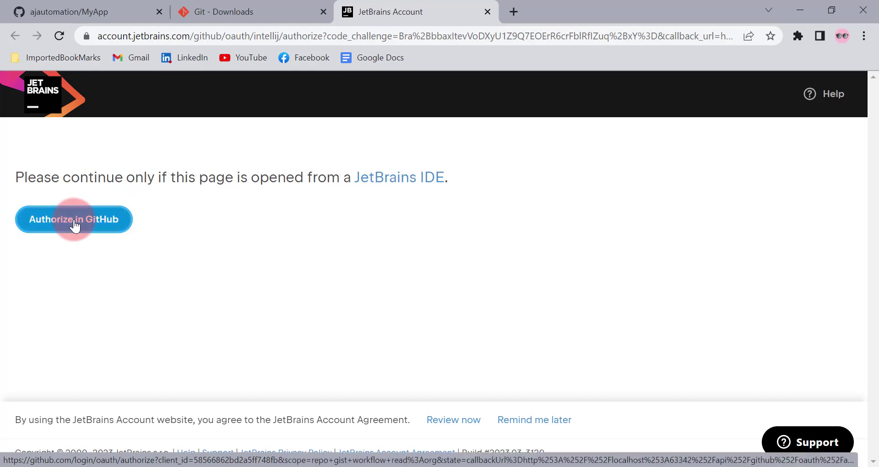
pyautogui.scroll(-2, 564, 356)
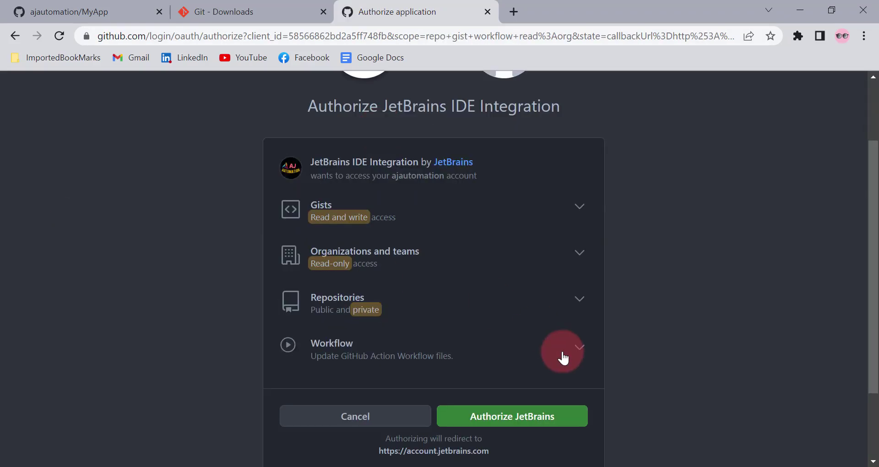
pyautogui.click(507, 422)
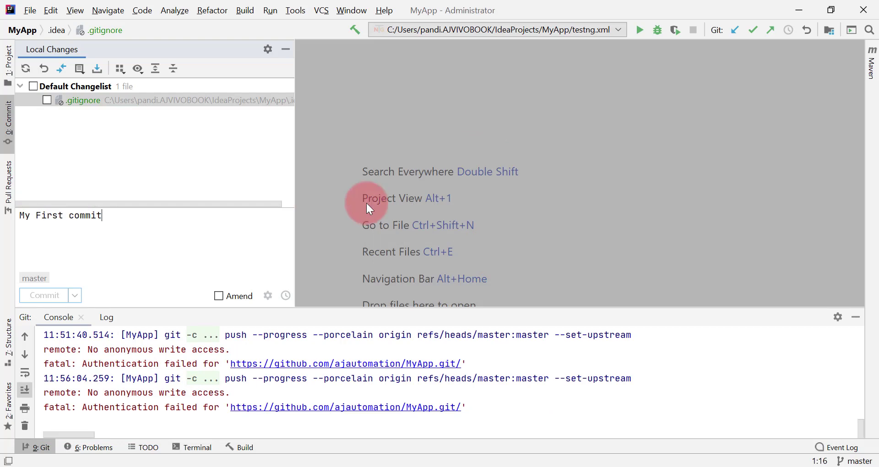
# Step: Push the commit to origin master again and choose token login for GitHub
pyautogui.click(769, 29)
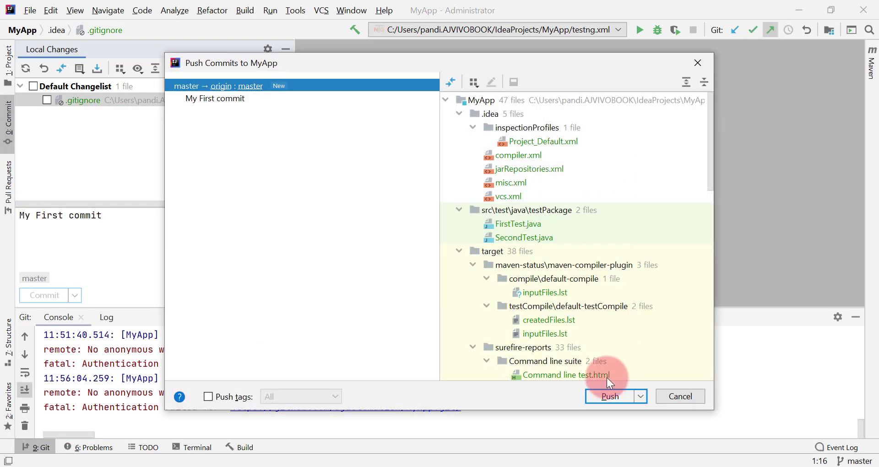
pyautogui.click(606, 394)
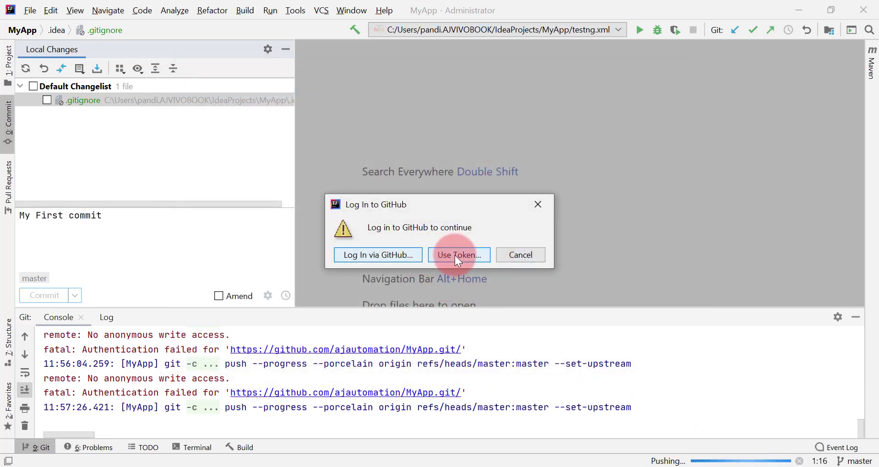
pyautogui.click(457, 256)
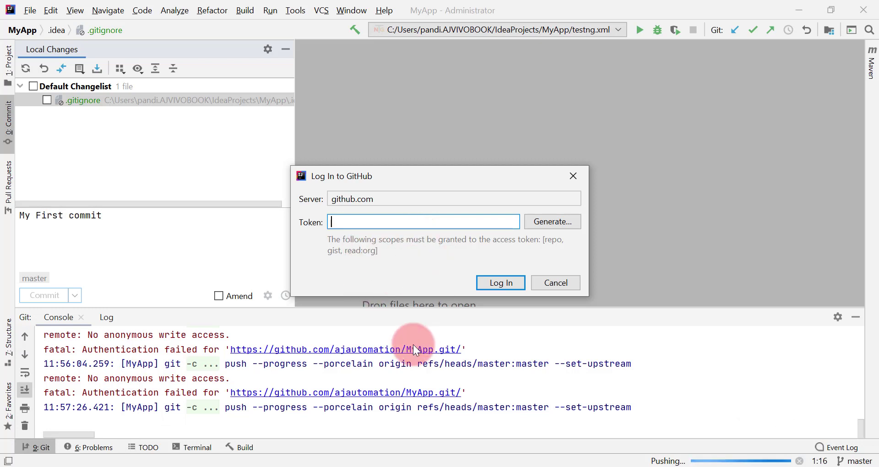
# Step: Switch to GitHub in the browser and start a new classic personal access token from the account's developer settings
pyautogui.click(455, 466)
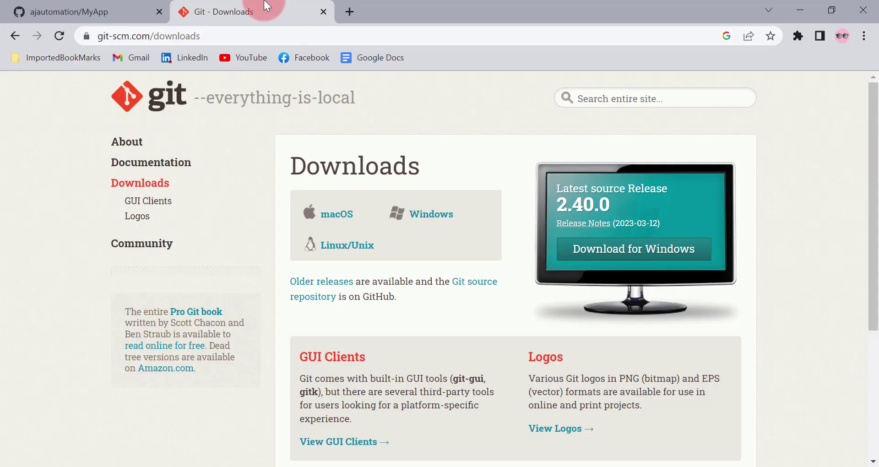
pyautogui.click(87, 11)
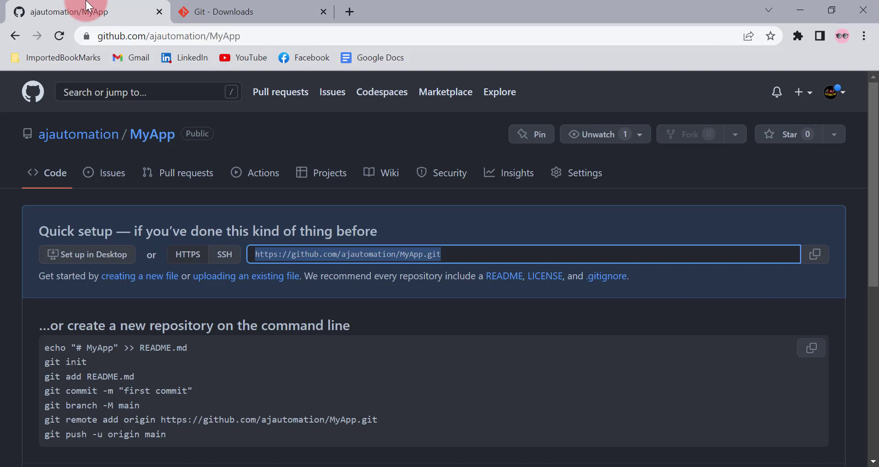
pyautogui.click(828, 94)
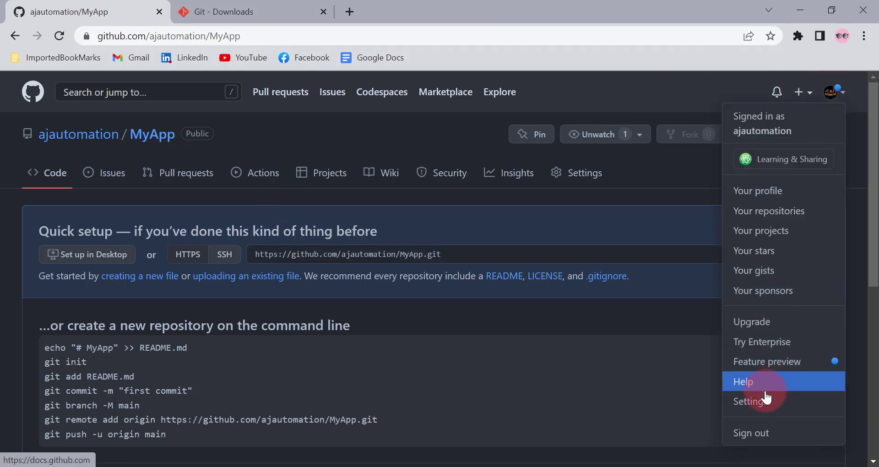
pyautogui.click(761, 403)
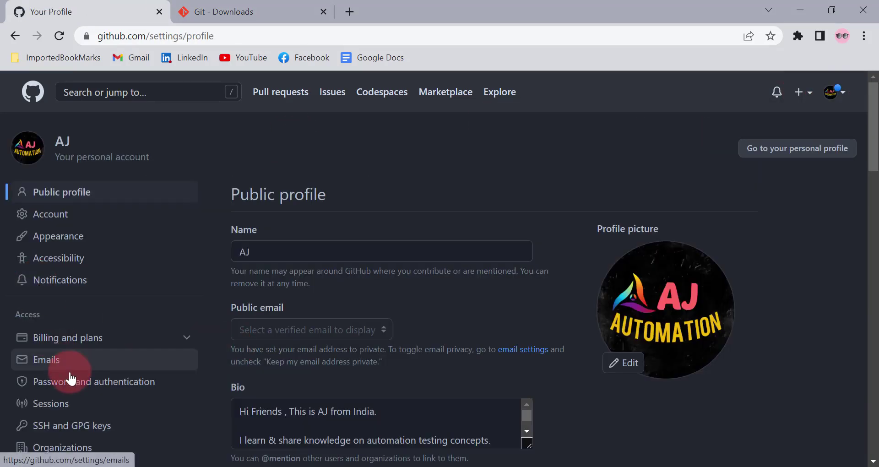
pyautogui.scroll(-10, 70, 377)
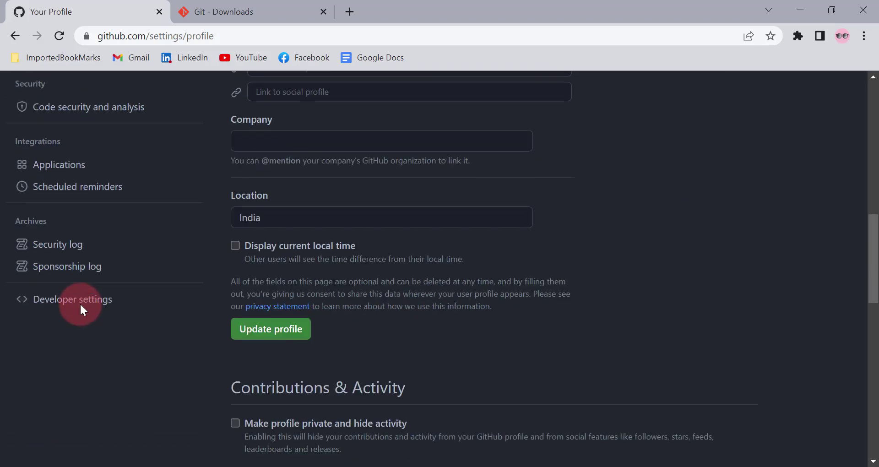
pyautogui.click(52, 293)
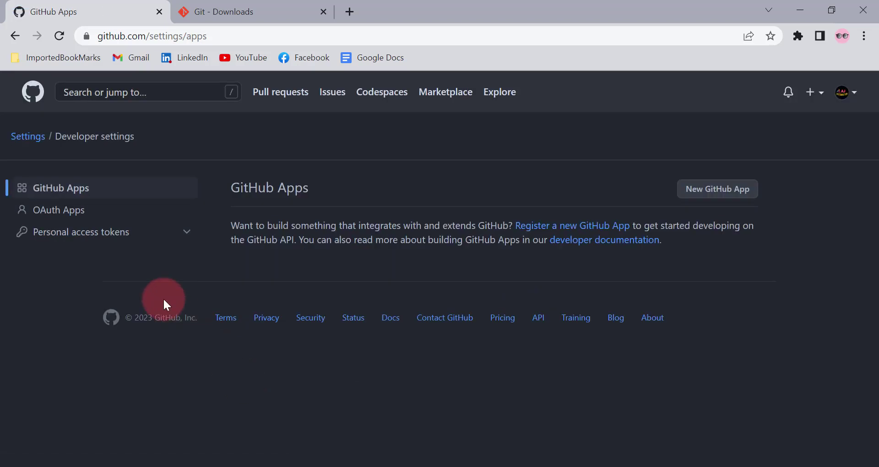
pyautogui.click(90, 238)
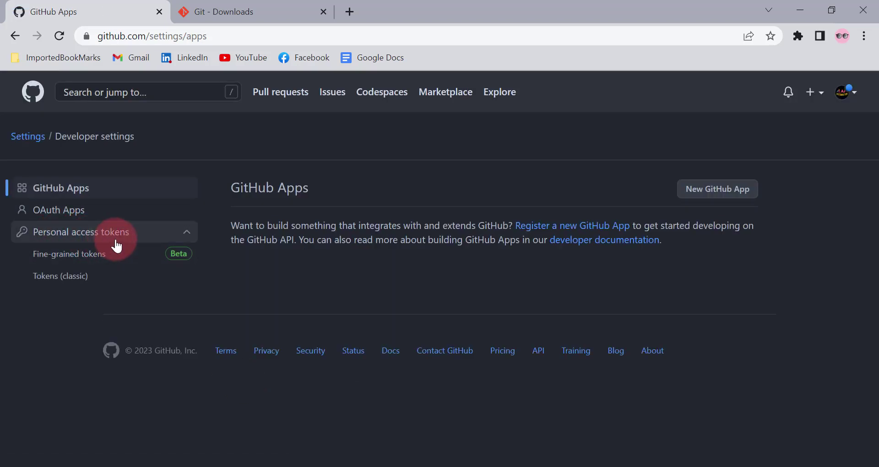
pyautogui.click(78, 276)
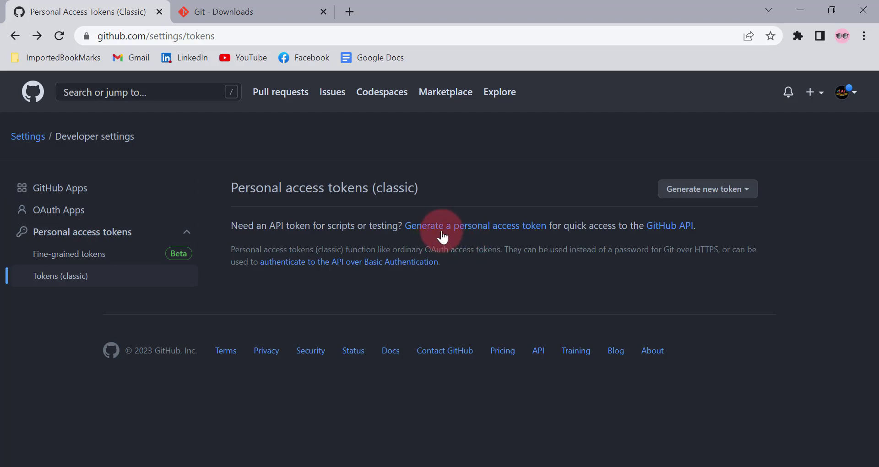
pyautogui.click(476, 229)
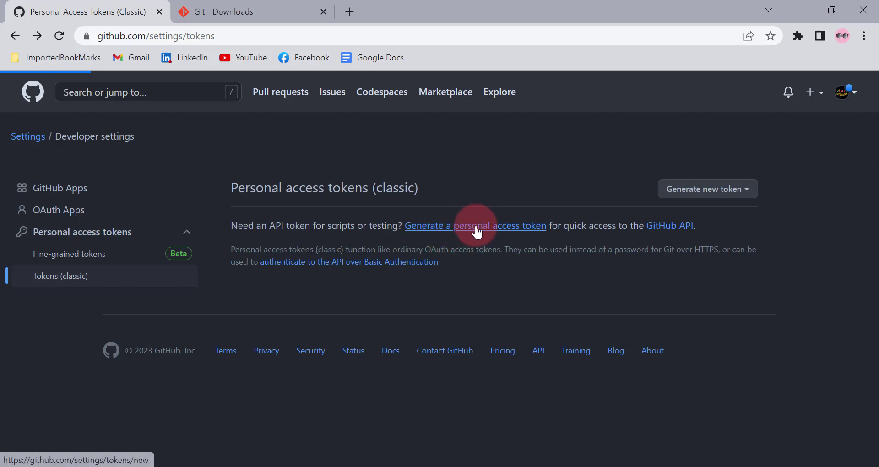
# Step: Enter IntelliJToken as the token's note and set its expiration to No expiration
pyautogui.hotkey('ctrl', 'v')
pyautogui.scroll(-1, 355, 325)
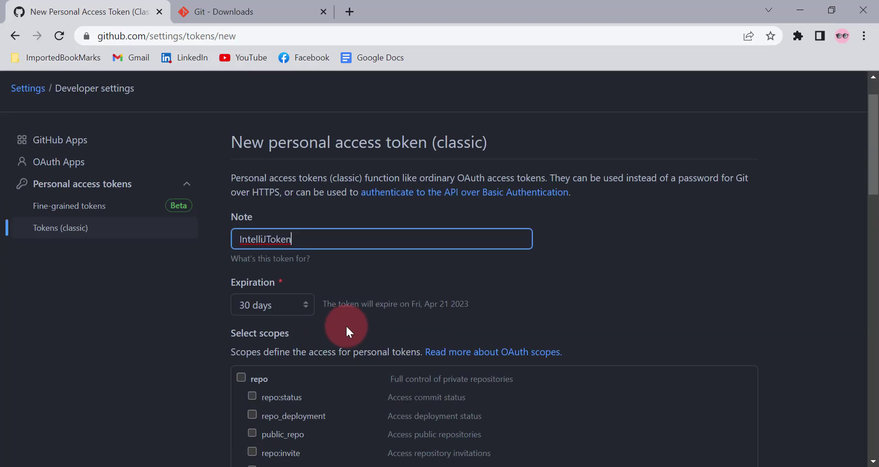
pyautogui.scroll(-1, 294, 272)
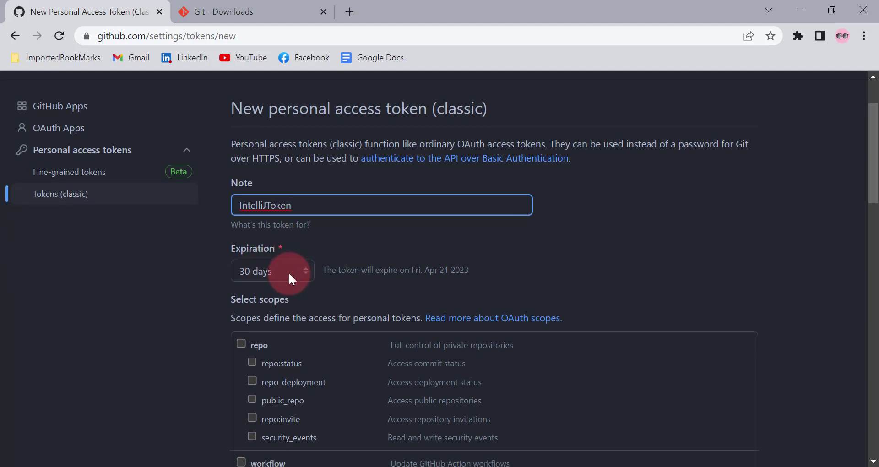
pyautogui.click(289, 272)
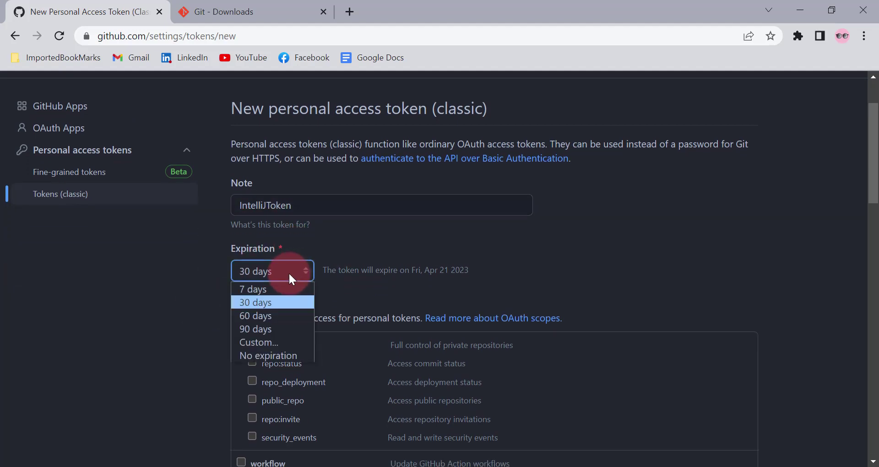
pyautogui.click(271, 355)
pyautogui.click(163, 301)
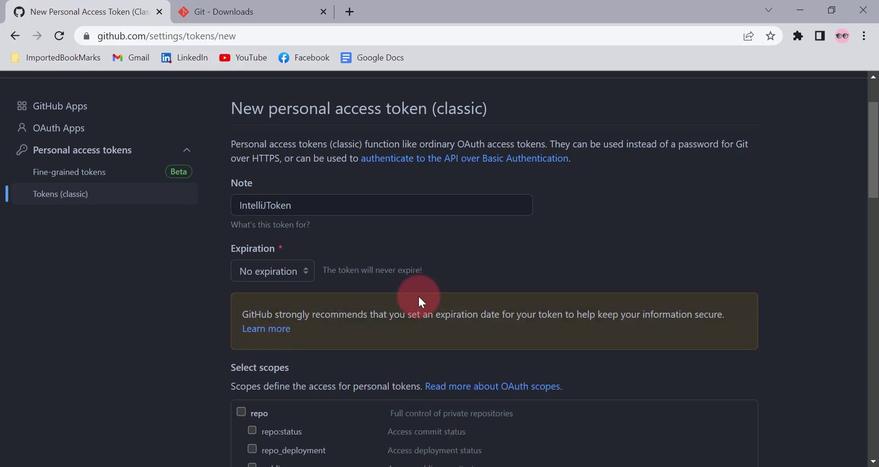
# Step: Grant the new token the repo, gist and read:org scopes that the IntelliJ IDEA login dialog requires
pyautogui.scroll(-3, 419, 298)
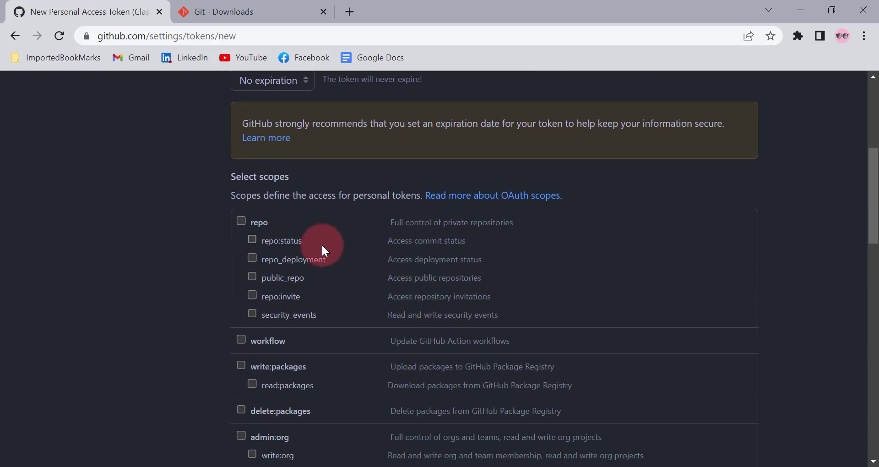
pyautogui.scroll(-1, 321, 244)
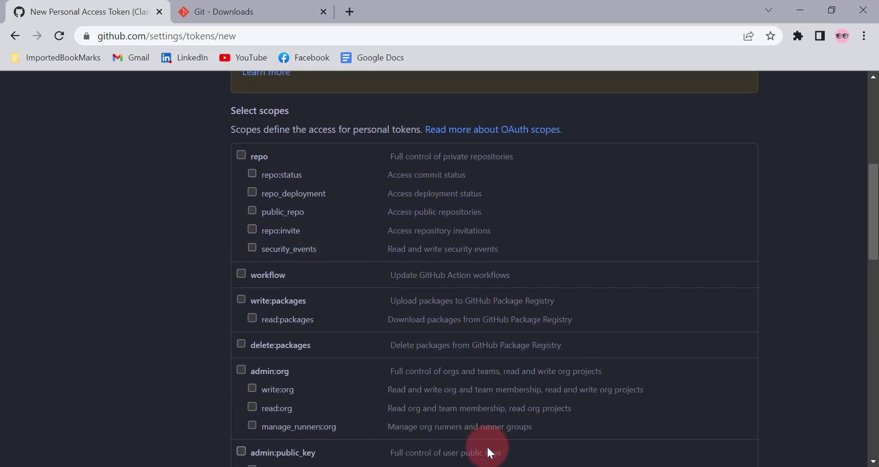
pyautogui.click(385, 465)
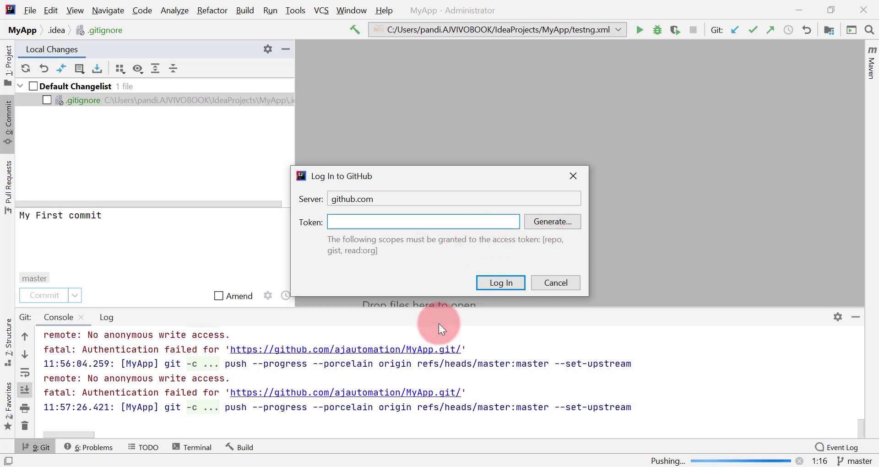
pyautogui.click(447, 465)
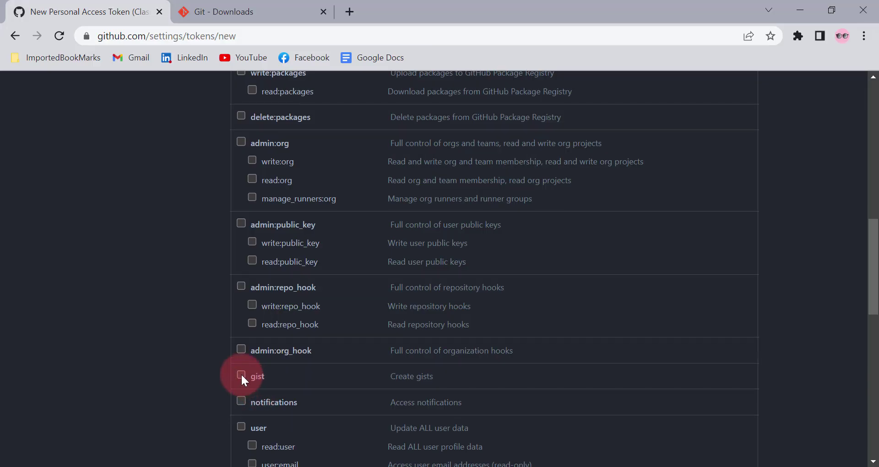
pyautogui.scroll(6, 309, 376)
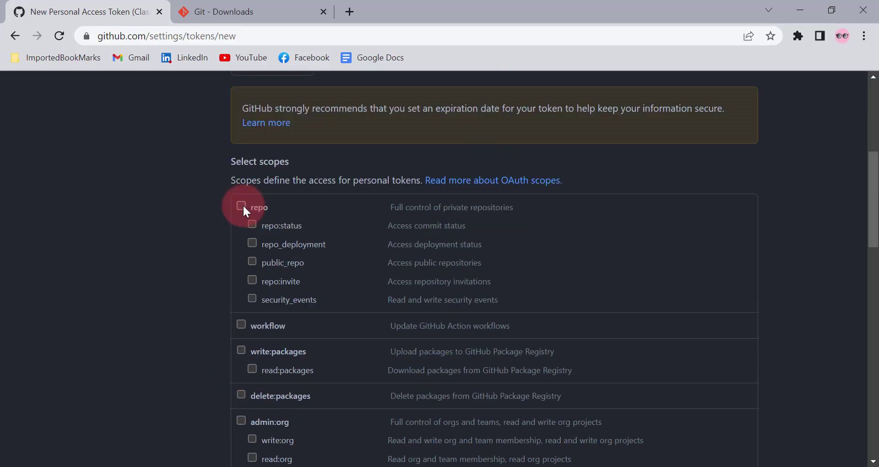
pyautogui.click(241, 206)
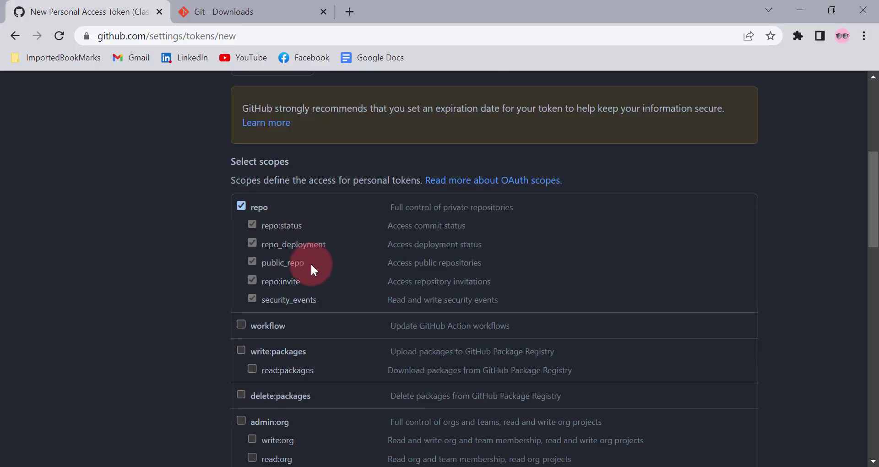
pyautogui.scroll(-4, 311, 269)
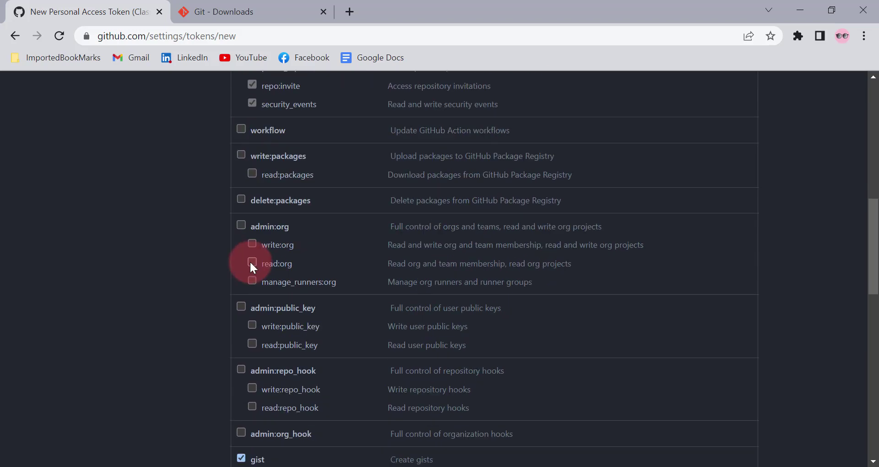
pyautogui.click(252, 262)
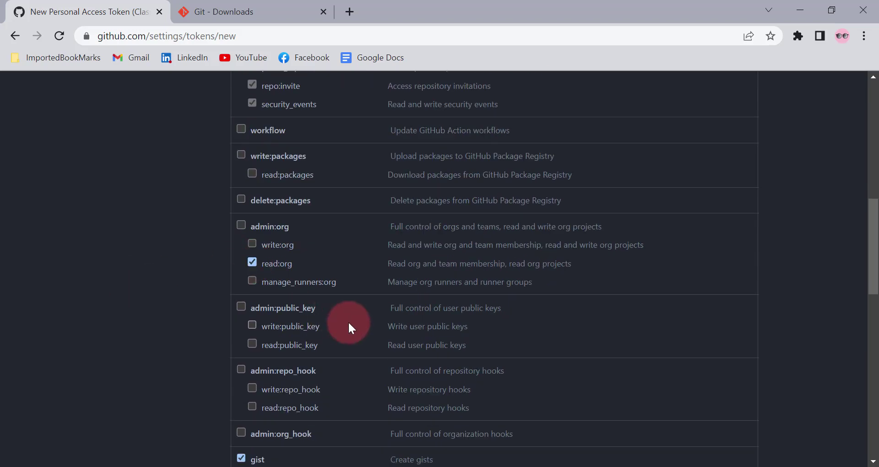
# Step: Review the token settings, generate the personal access token and copy it
pyautogui.scroll(10, 349, 323)
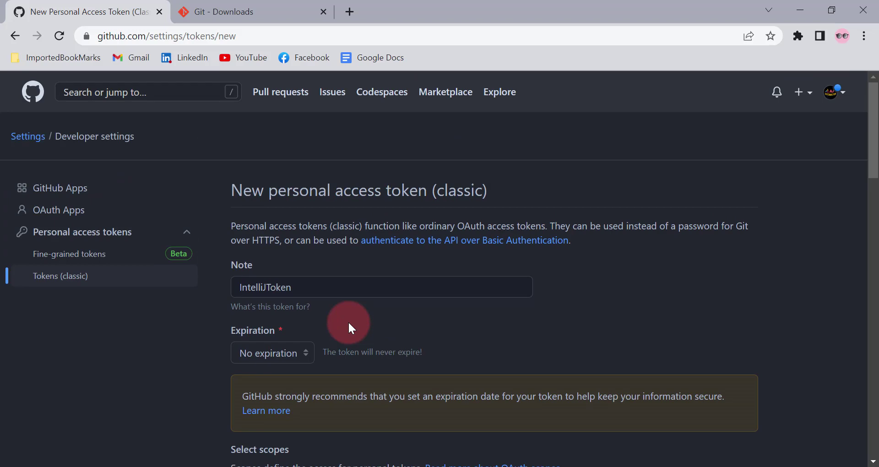
pyautogui.scroll(-20, 349, 323)
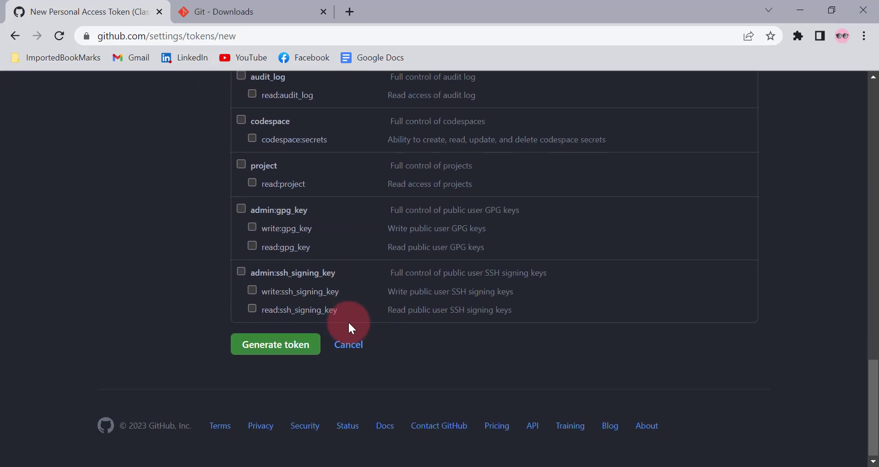
pyautogui.click(275, 344)
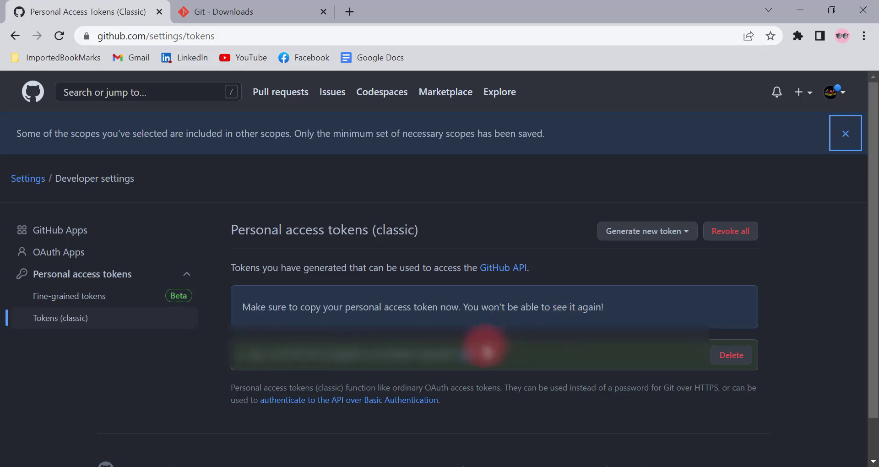
pyautogui.click(473, 357)
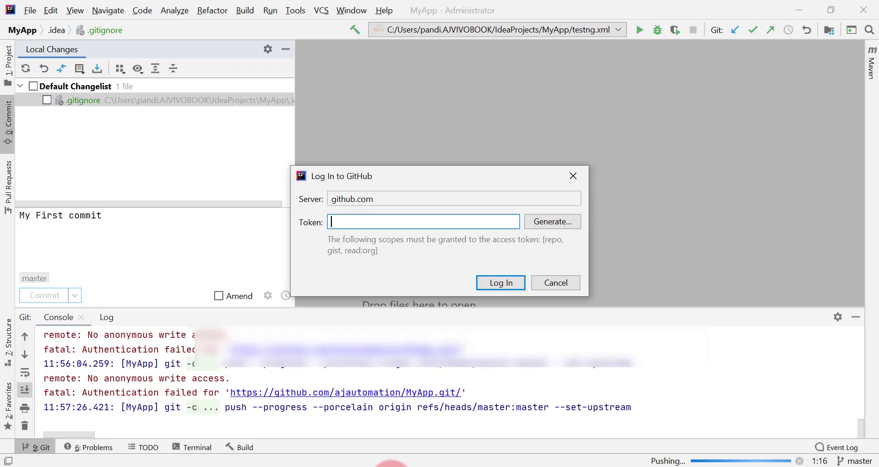
# Step: Switch to IntelliJ IDEA, paste the personal access token into the GitHub login and log in to complete the push
pyautogui.click(392, 465)
pyautogui.click(361, 223)
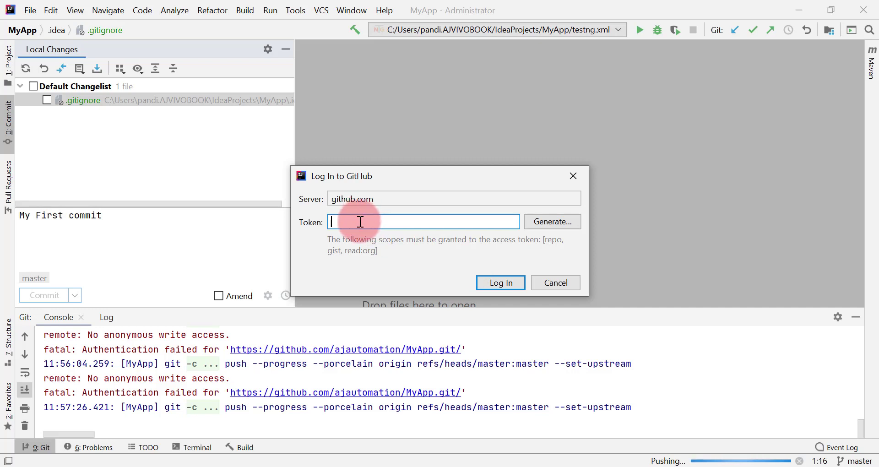
pyautogui.hotkey('ctrl', 'v')
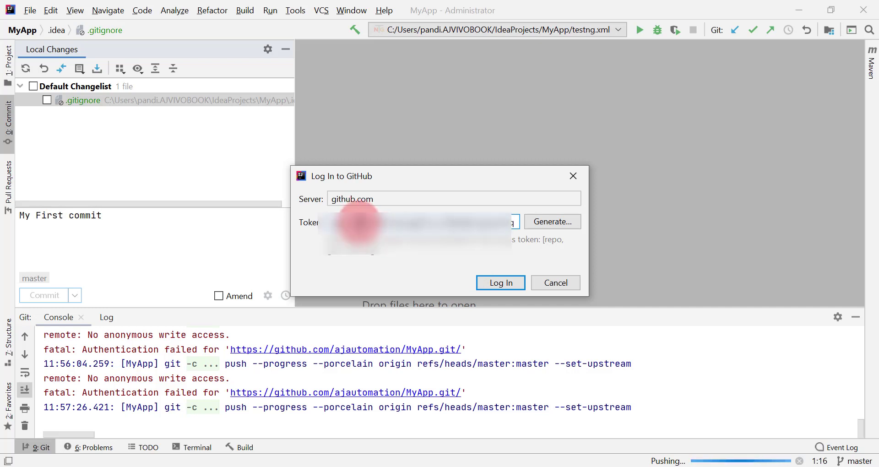
pyautogui.click(495, 280)
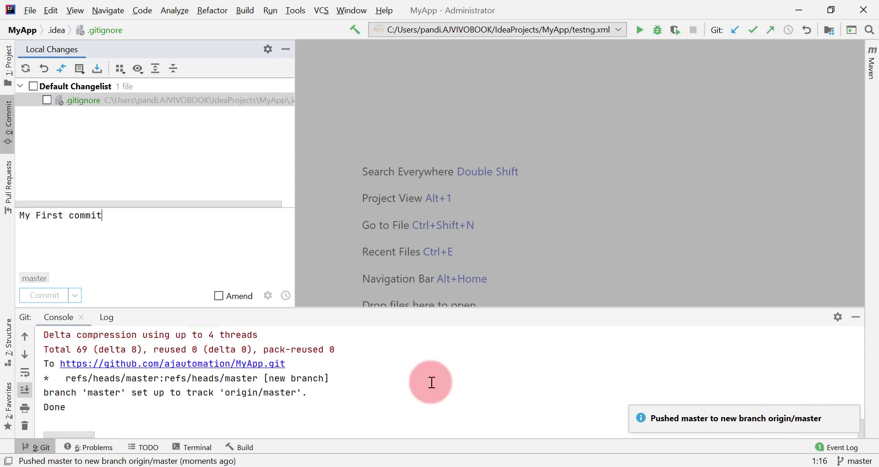
# Step: Switch to GitHub in the browser and examine the pushed files in the account's MyApp repository
pyautogui.click(410, 463)
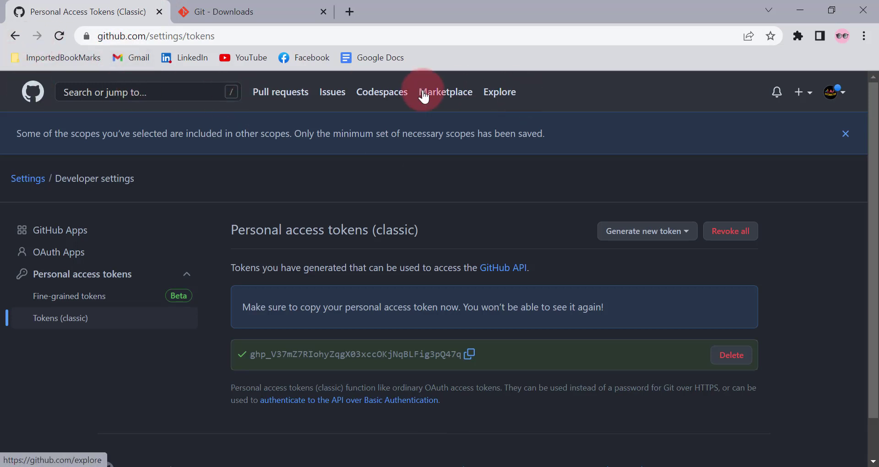
pyautogui.click(838, 93)
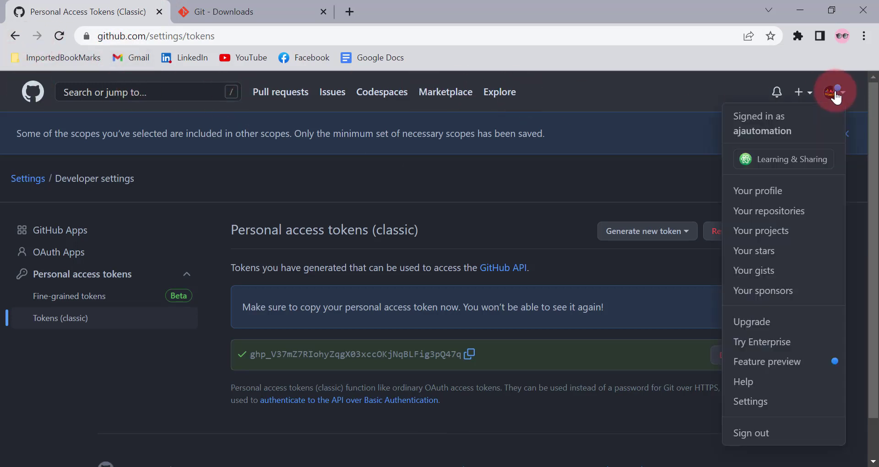
pyautogui.click(780, 212)
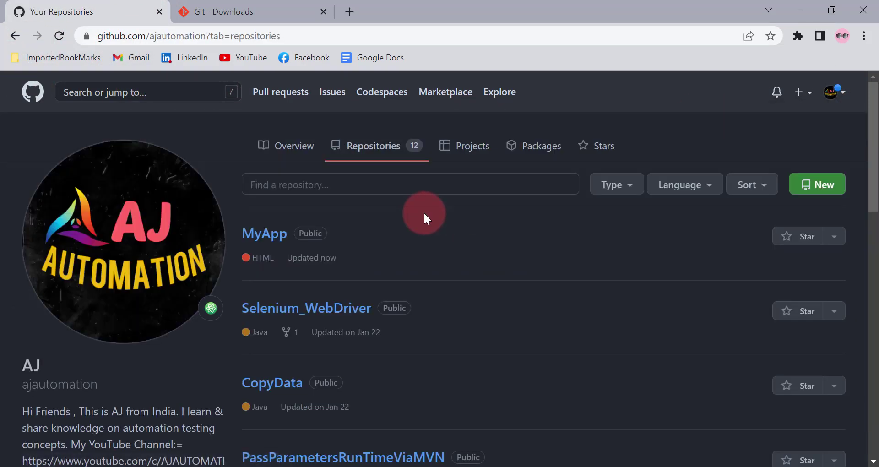
pyautogui.click(263, 236)
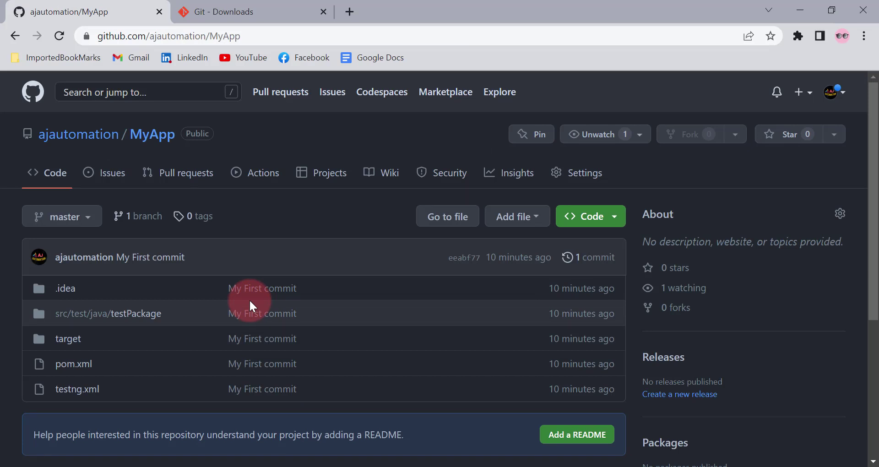
pyautogui.scroll(-2, 128, 298)
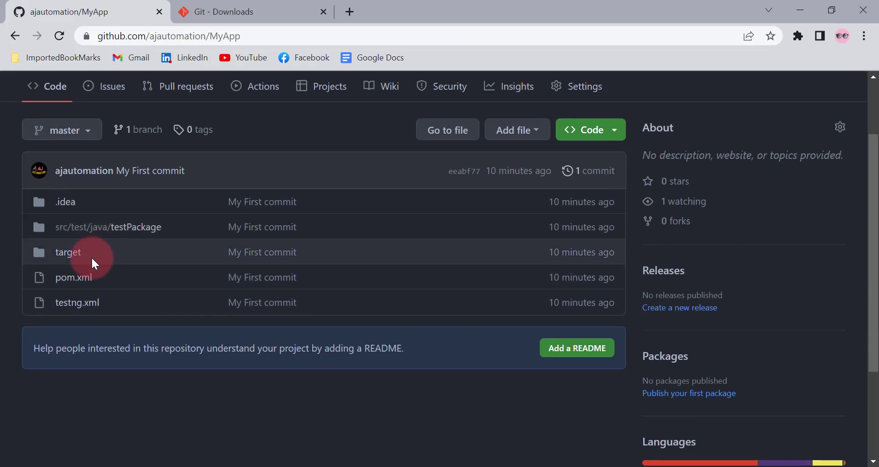
pyautogui.scroll(2, 91, 325)
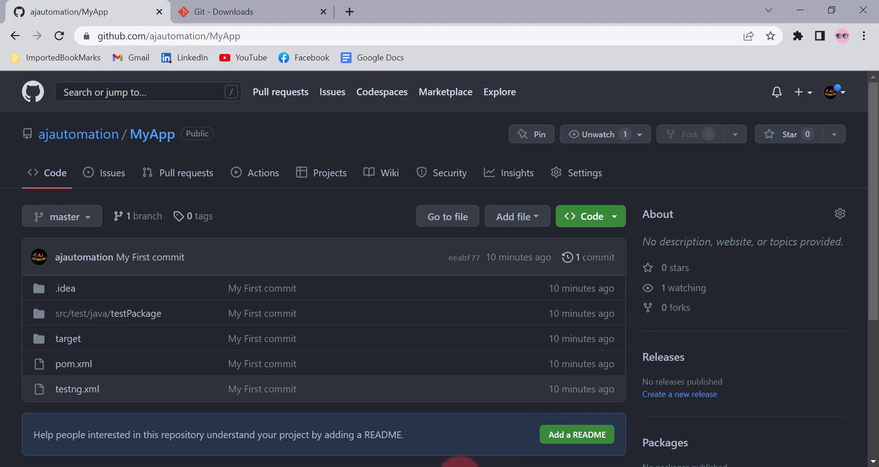
# Step: Switch to IntelliJ IDEA and open the FirstTest class from src/test/java/testPackage in the MyApp project
pyautogui.click(387, 465)
pyautogui.click(464, 255)
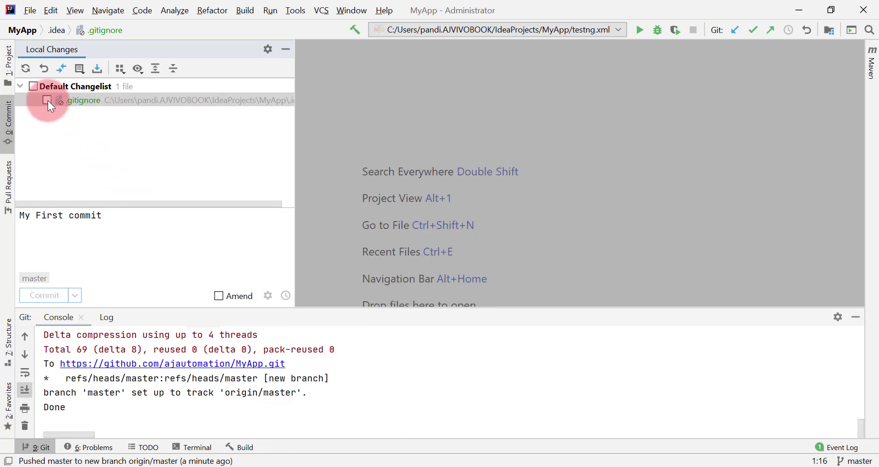
pyautogui.click(8, 60)
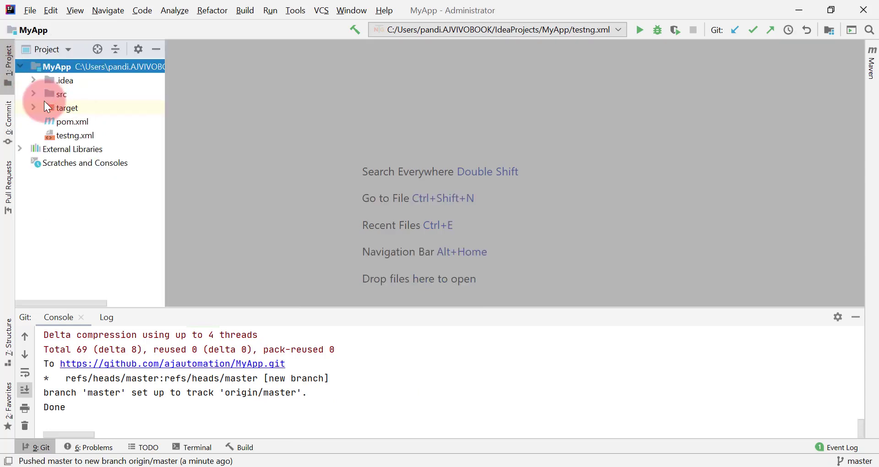
pyautogui.click(33, 95)
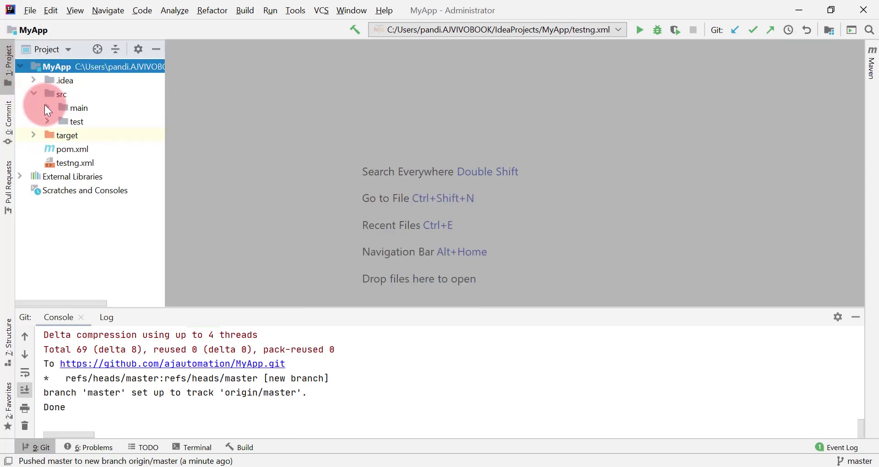
pyautogui.click(47, 121)
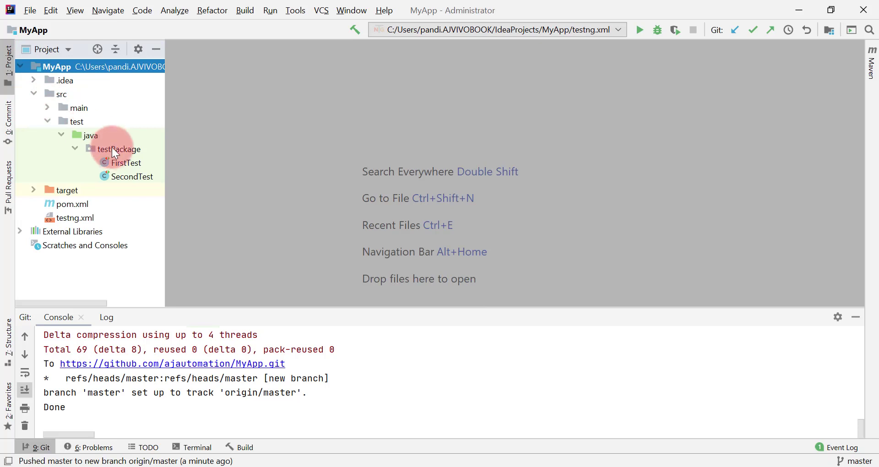
pyautogui.doubleClick(116, 161)
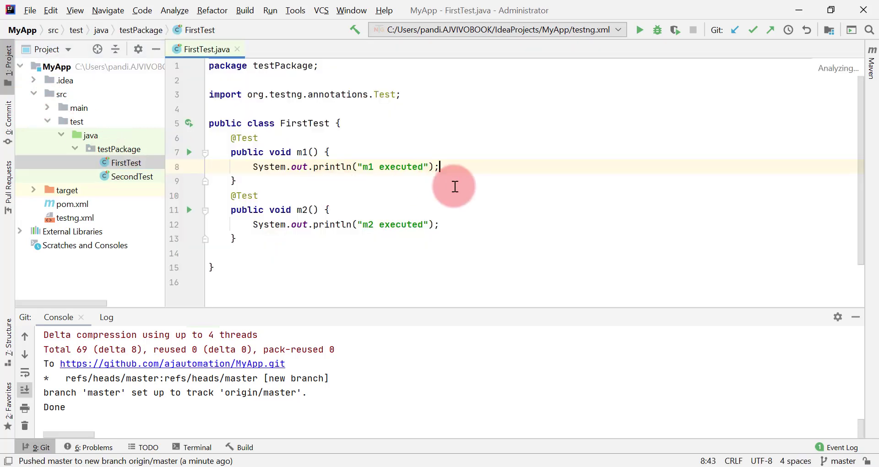
# Step: Add the line System.out.println("New commit"); after the existing print statement in method m1
pyautogui.press('Return')
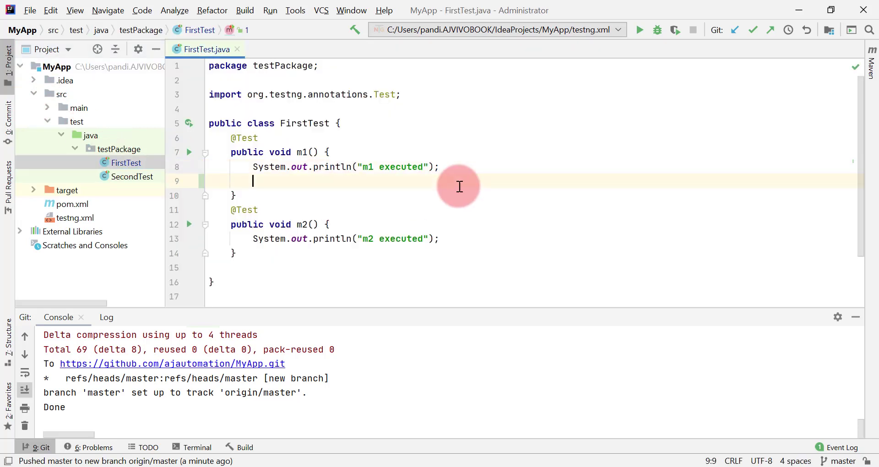
pyautogui.write('stem.out')
pyautogui.press('Escape')
pyautogui.press('Tab')
pyautogui.write('"New commit"')
pyautogui.click(482, 217)
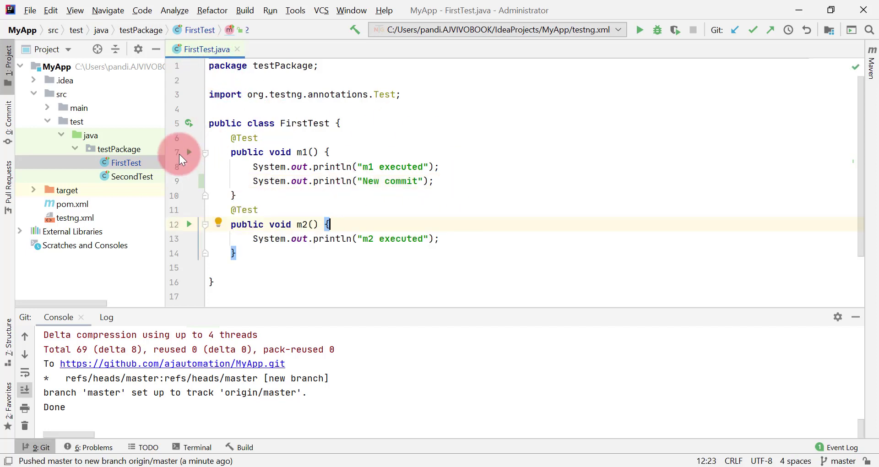
# Step: Commit only FirstTest.java with the message "My second commit" using Commit and Push, opening the push dialog for origin master
pyautogui.click(9, 121)
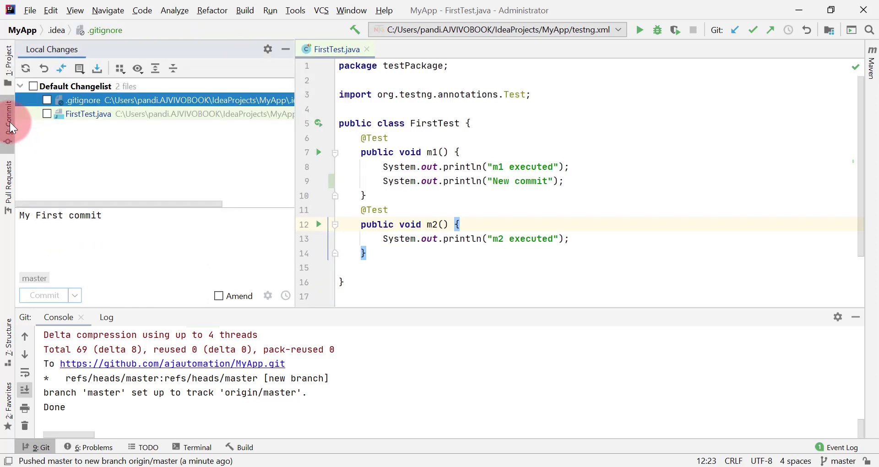
pyautogui.click(47, 113)
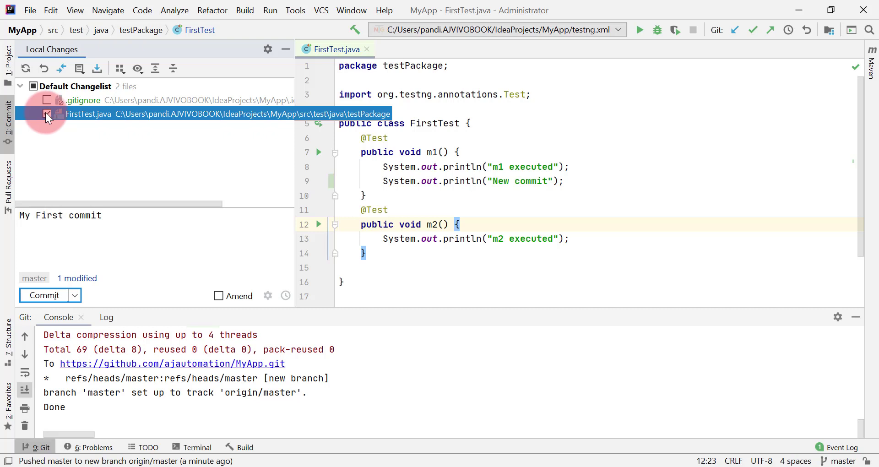
pyautogui.click(130, 214)
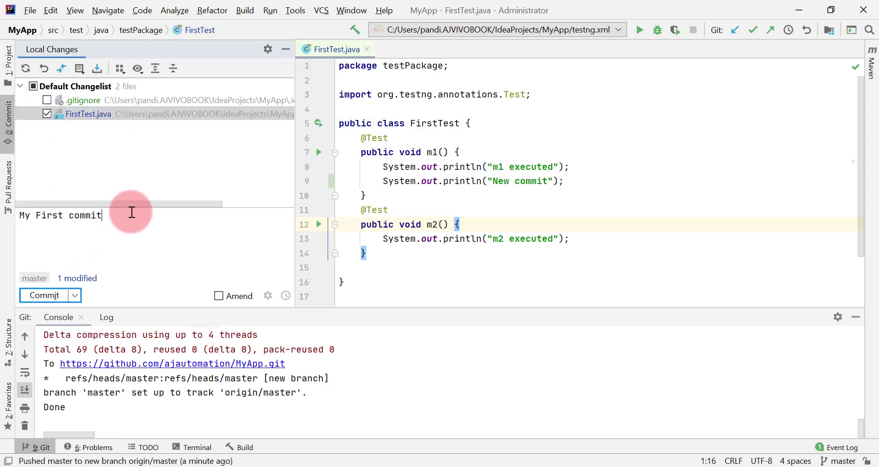
pyautogui.doubleClick(48, 215)
pyautogui.write('second')
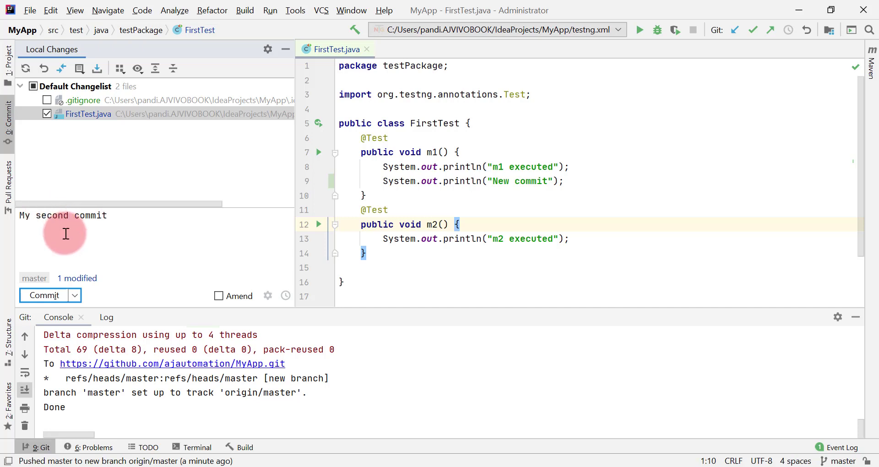
pyautogui.click(114, 220)
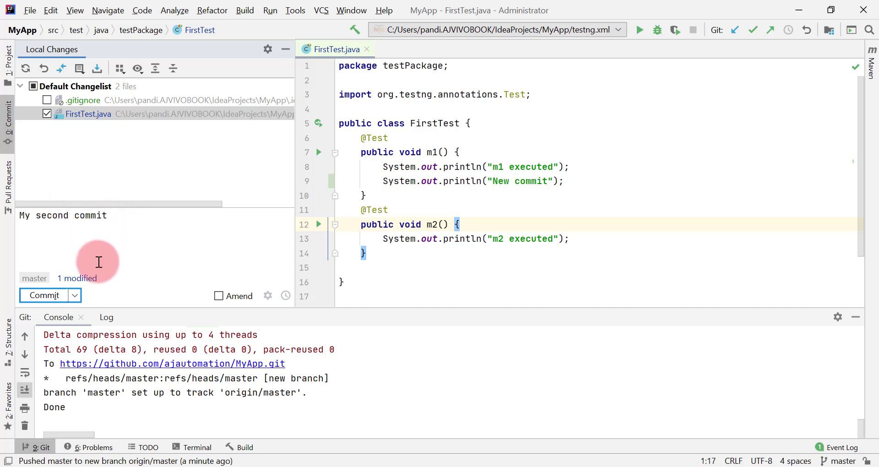
pyautogui.click(73, 294)
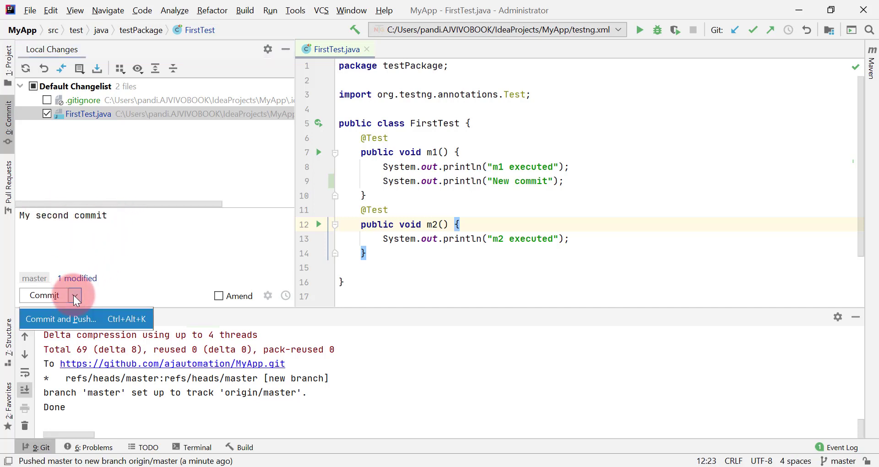
pyautogui.click(46, 322)
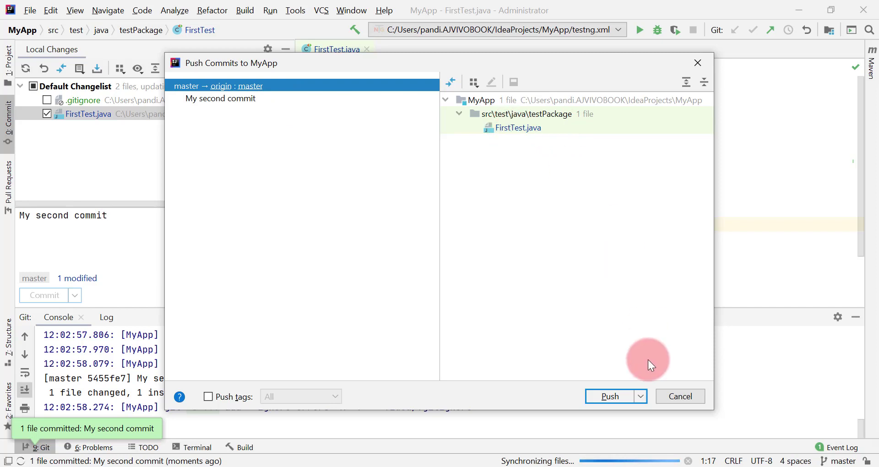
# Step: Push the second commit to the master branch of the origin remote
pyautogui.click(602, 396)
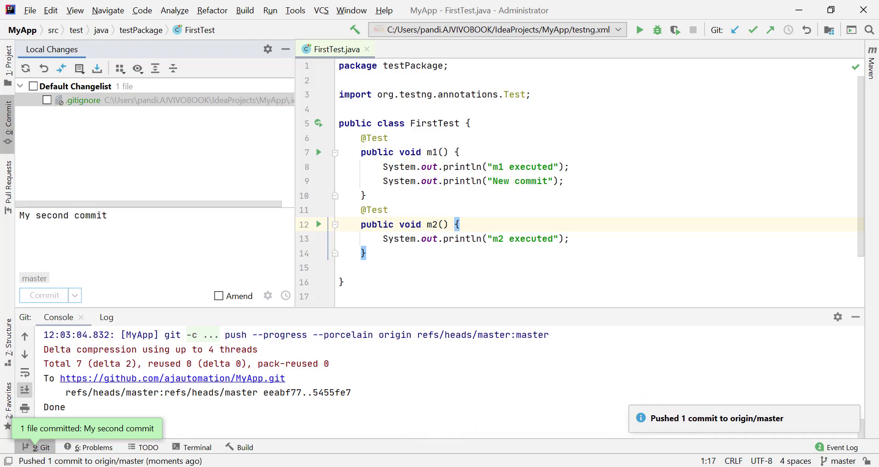
# Step: Examine the pushed FirstTest.java in the testPackage folder on GitHub, and the local master branch in IntelliJ IDEA's Git log
pyautogui.click(445, 466)
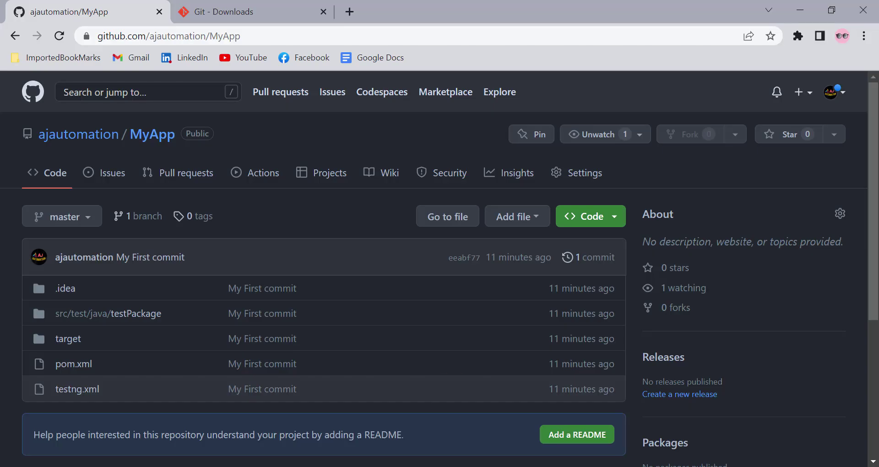
pyautogui.click(115, 315)
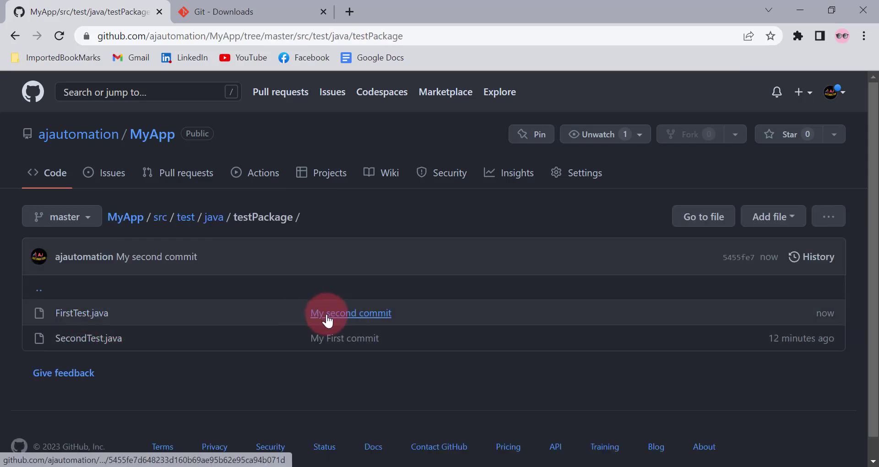
pyautogui.click(65, 315)
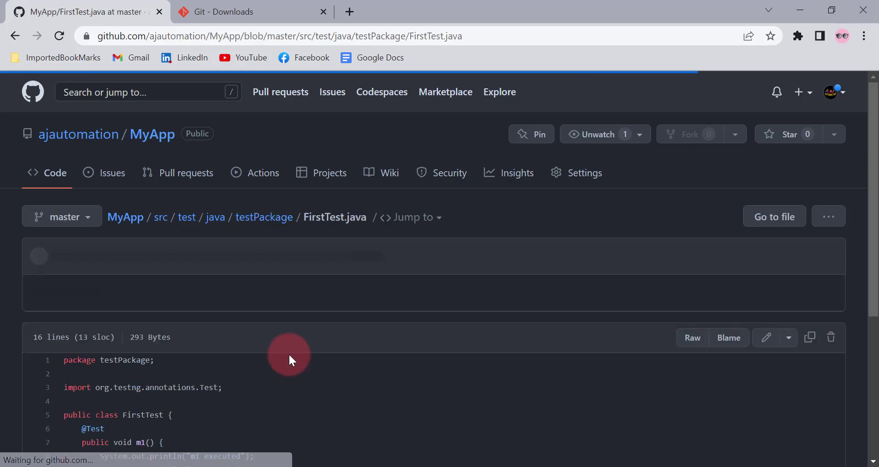
pyautogui.scroll(-2, 288, 355)
pyautogui.scroll(-1, 288, 359)
pyautogui.scroll(-1, 290, 360)
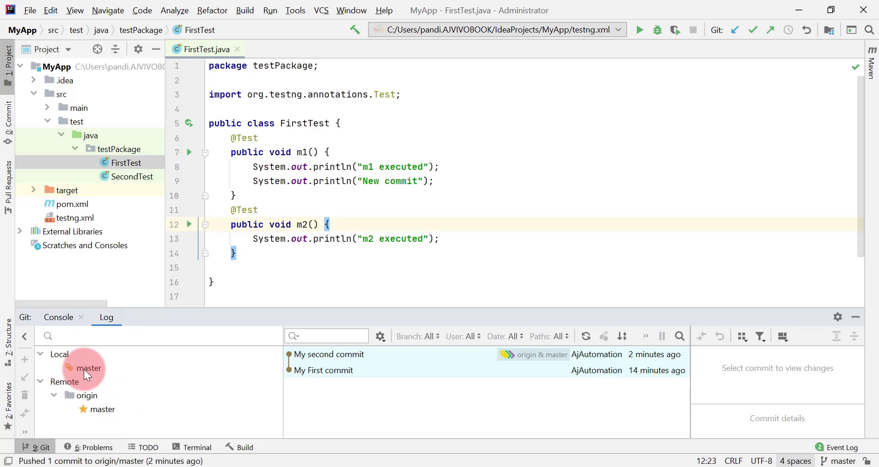
pyautogui.click(84, 369)
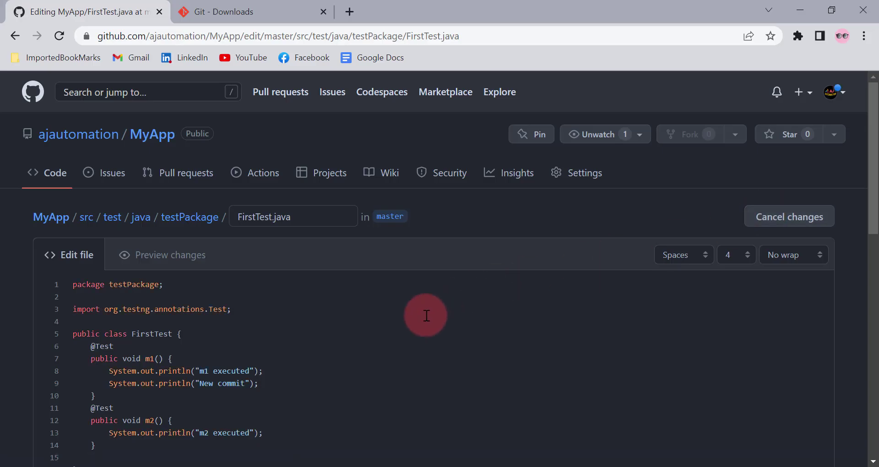
# Step: On GitHub, add the comment "//testing new chnage in github" after the "New commit" print statement in FirstTest.java and commit the change to master
pyautogui.press('Return')
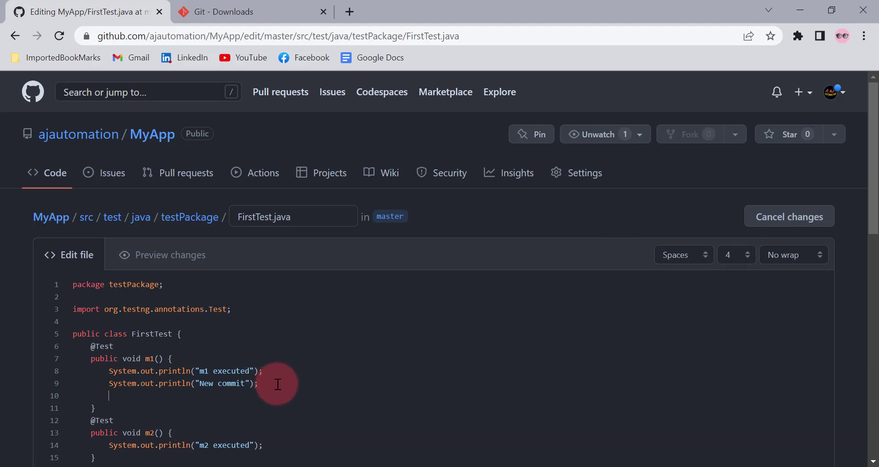
pyautogui.write('///')
pyautogui.press('BackSpace')
pyautogui.write('testing new chnage in github')
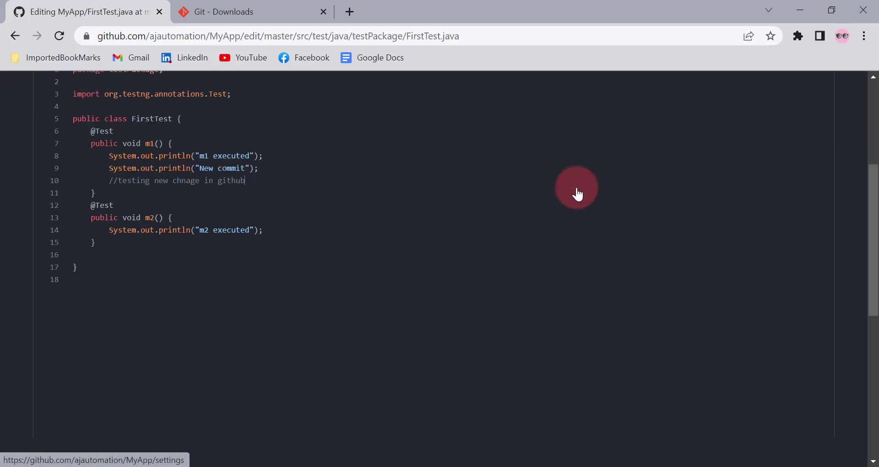
pyautogui.scroll(-8, 575, 191)
pyautogui.click(115, 356)
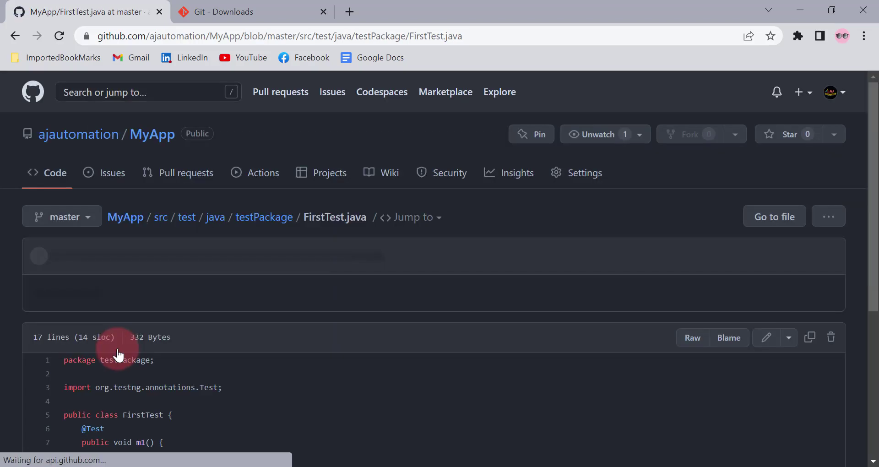
pyautogui.scroll(-5, 276, 352)
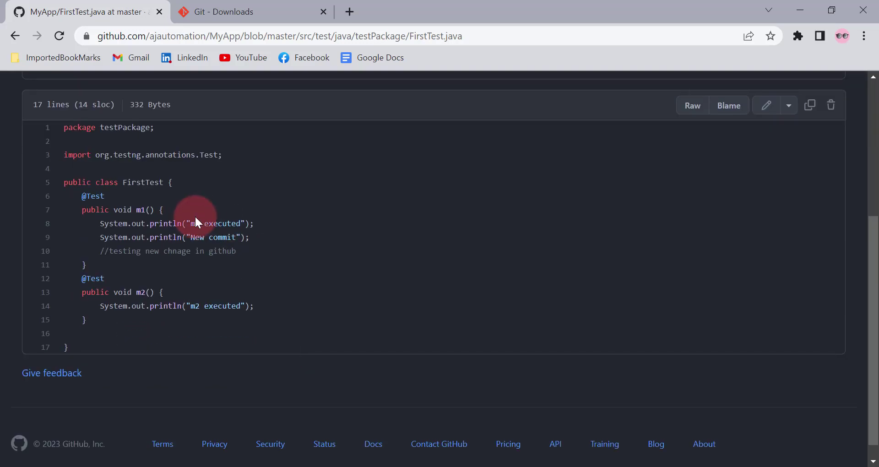
pyautogui.doubleClick(147, 252)
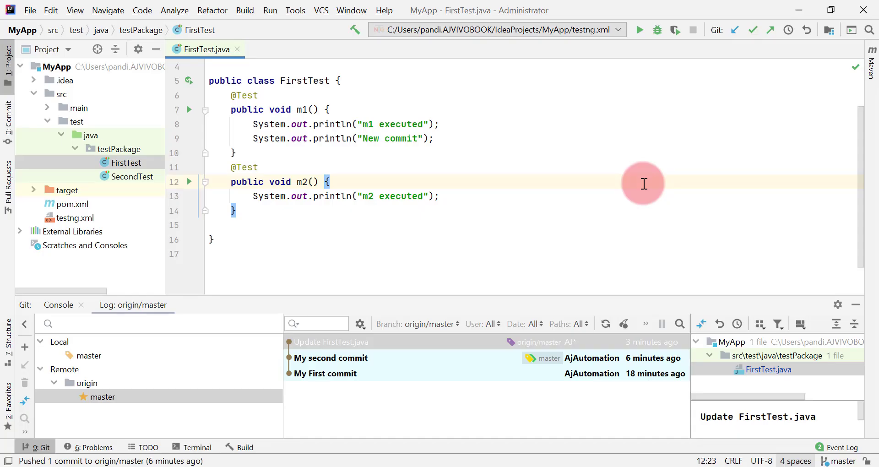
# Step: In IntelliJ IDEA, update the MyApp project from the remote by merging incoming changes into the current branch
pyautogui.click(734, 31)
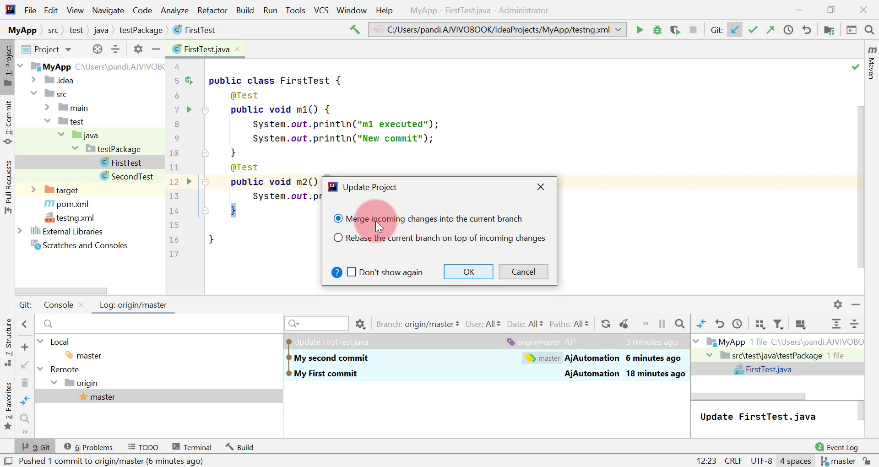
pyautogui.click(461, 270)
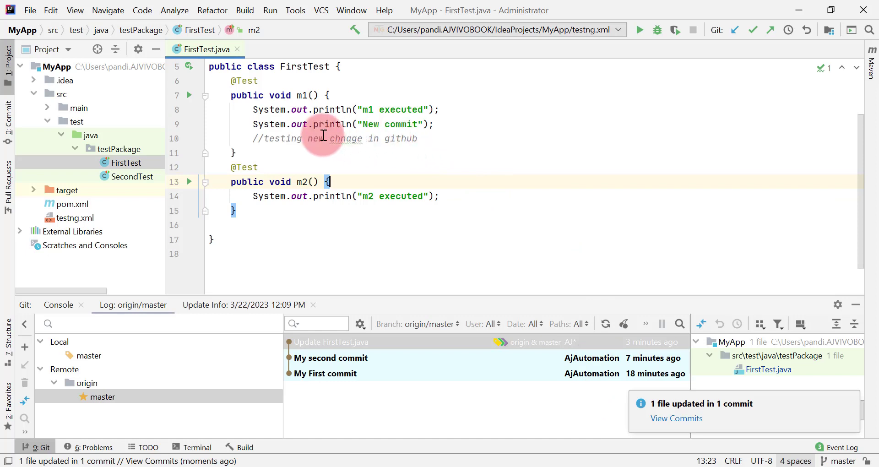
pyautogui.tripleClick(306, 138)
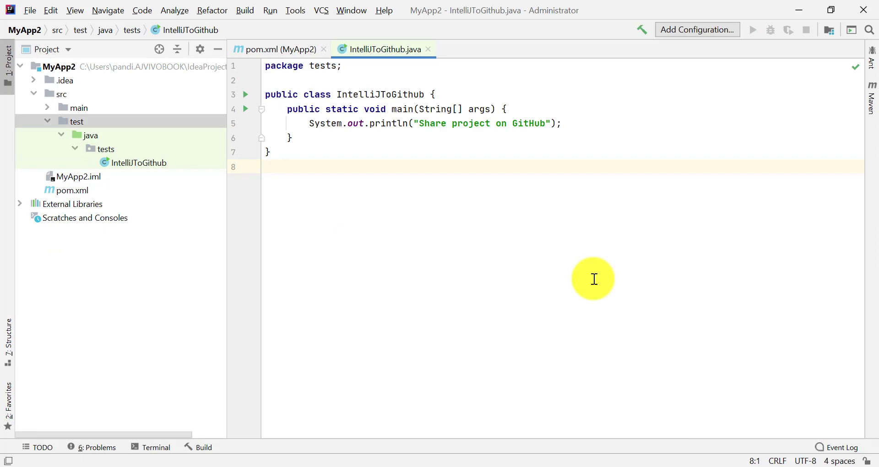
# Step: Open the Share Project On GitHub dialog for the MyApp2 project and review its repository name, remote and description settings
pyautogui.click(321, 11)
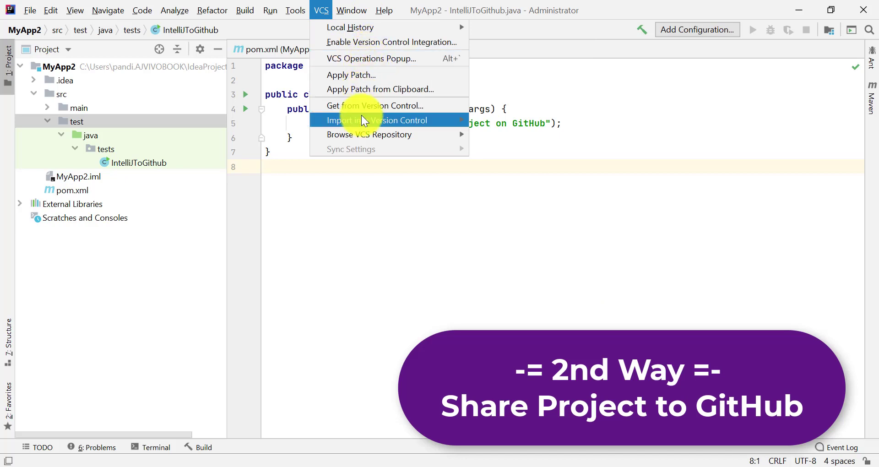
pyautogui.moveTo(365, 120)
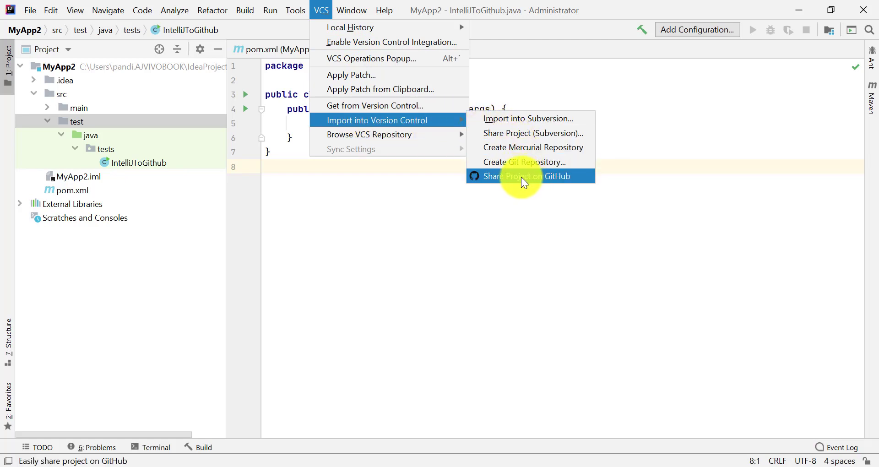
pyautogui.click(543, 177)
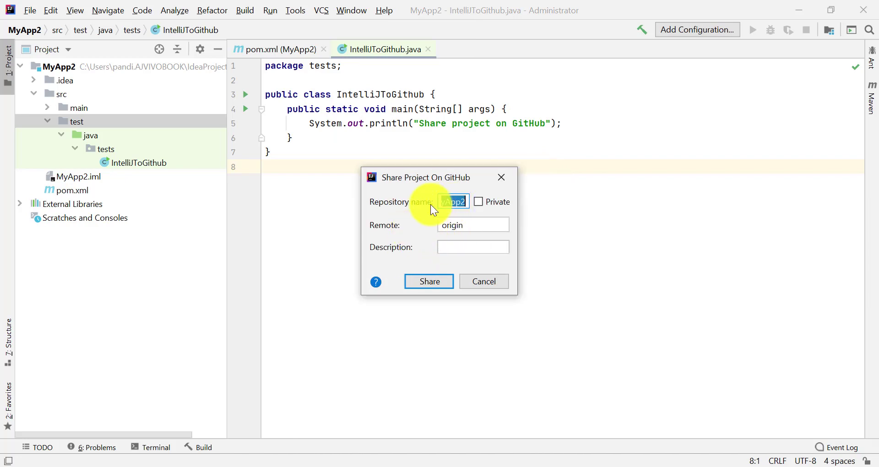
pyautogui.click(453, 201)
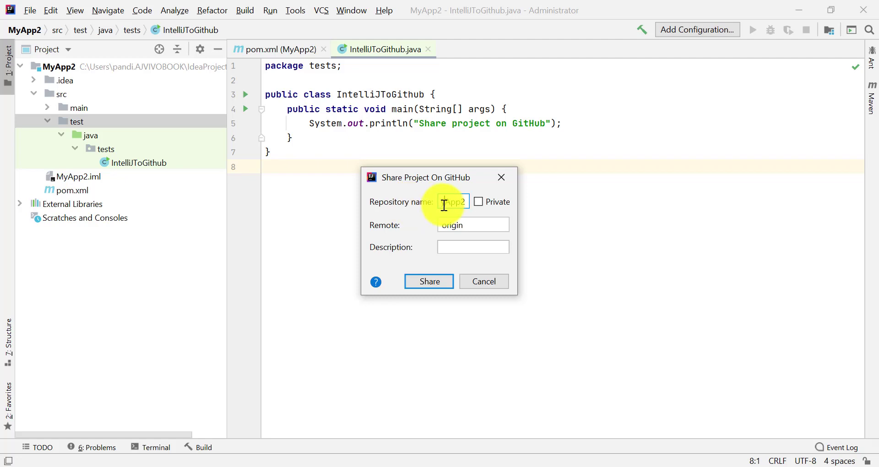
pyautogui.press('Home')
pyautogui.press('End')
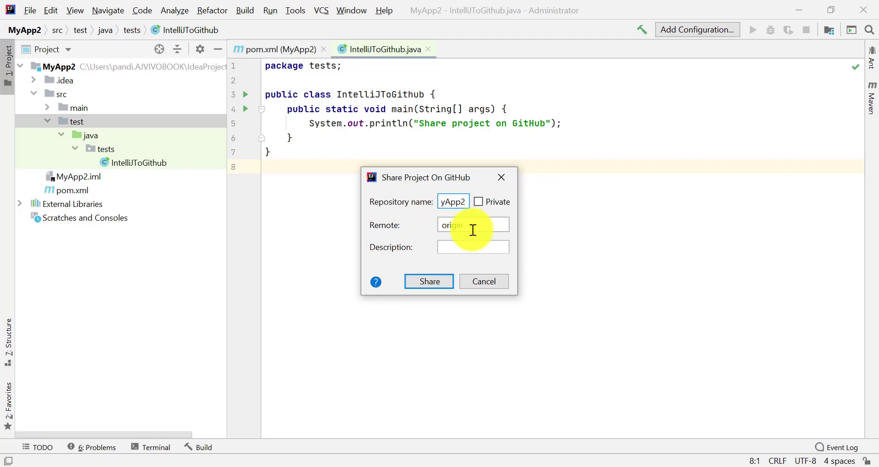
pyautogui.click(452, 249)
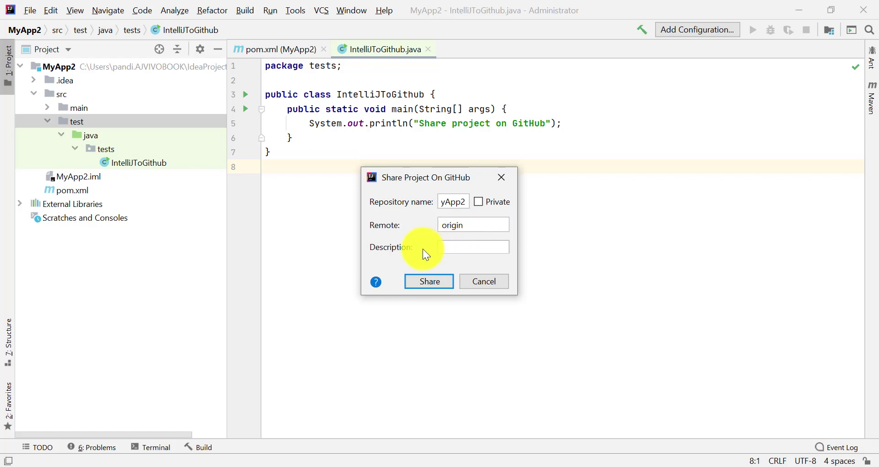
# Step: Switch to GitHub in the browser to view the options for creating a new repository, and return to IntelliJ IDEA
pyautogui.click(391, 465)
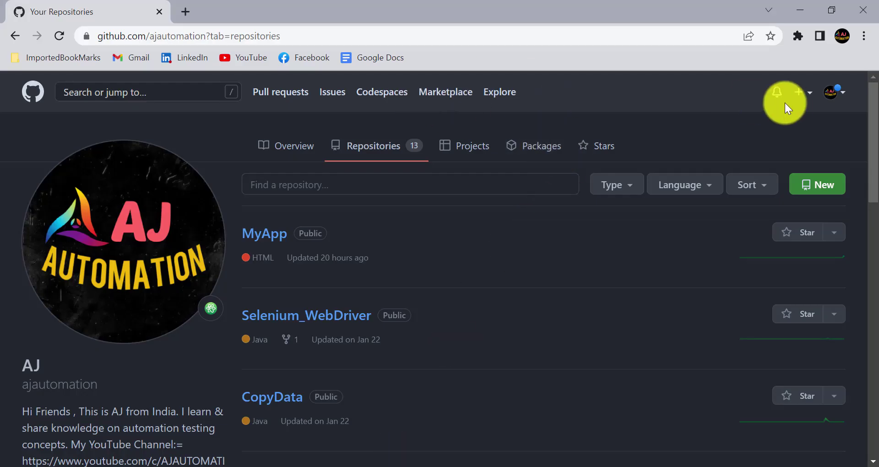
pyautogui.click(800, 93)
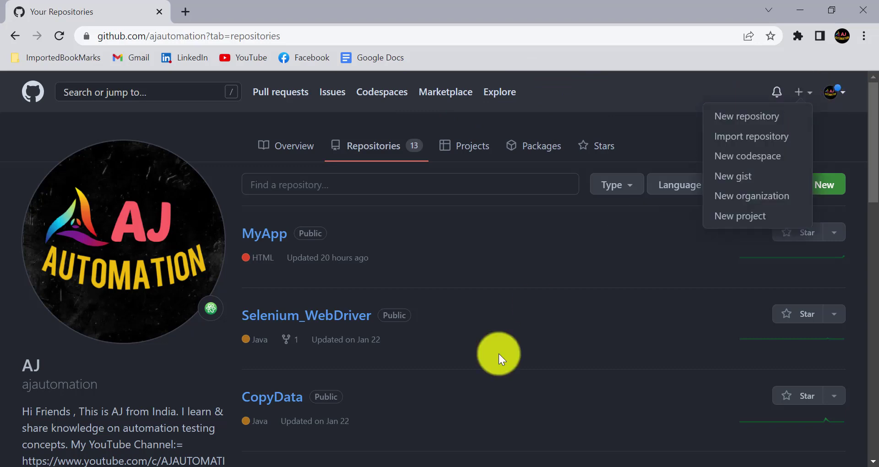
pyautogui.click(419, 464)
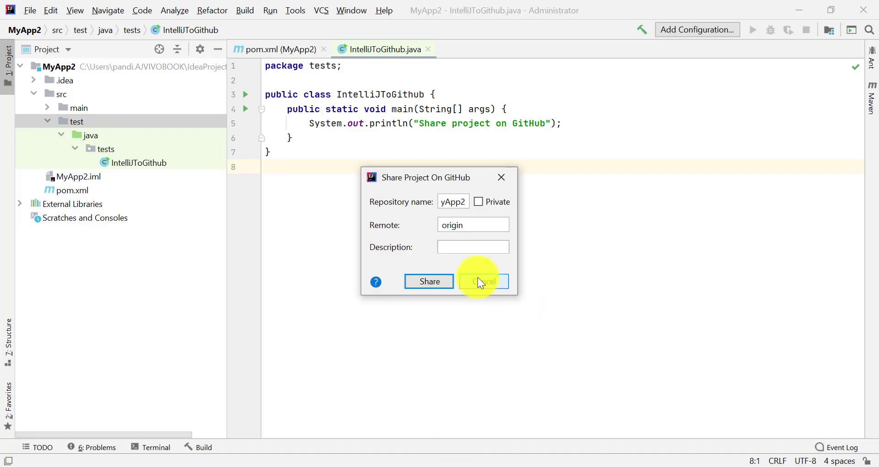
# Step: Share the MyApp2 project on GitHub, adding all listed files to the first commit with the message "Initial commit"
pyautogui.click(429, 281)
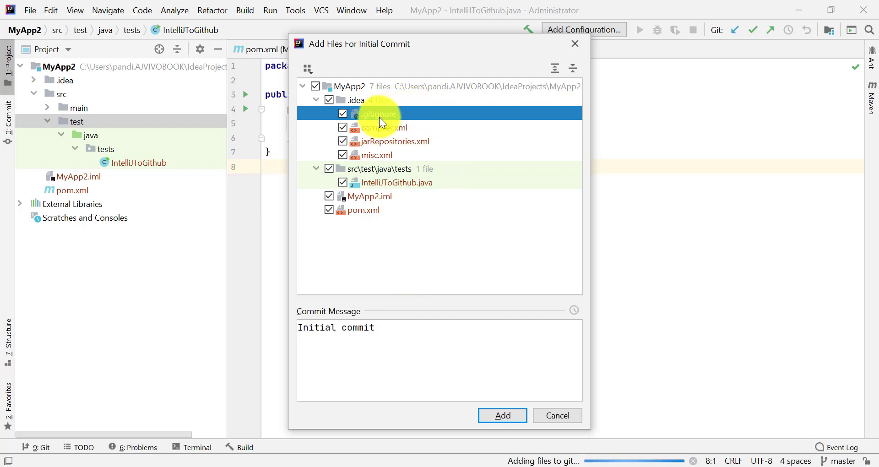
pyautogui.click(378, 328)
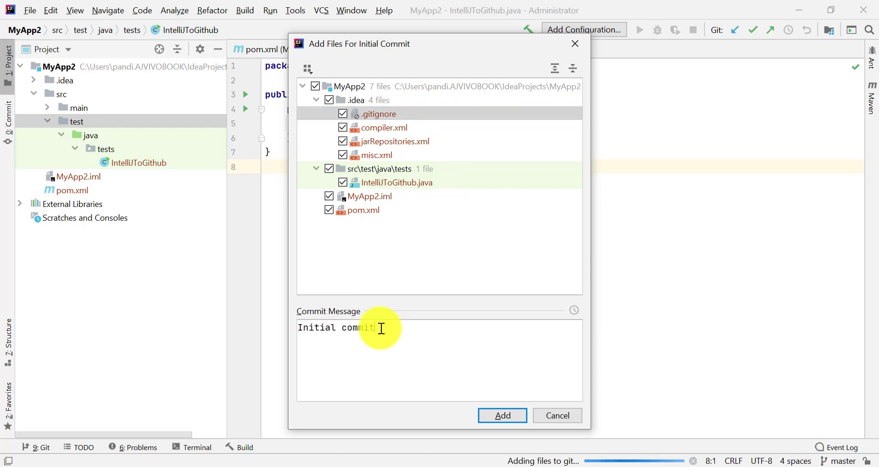
pyautogui.click(502, 416)
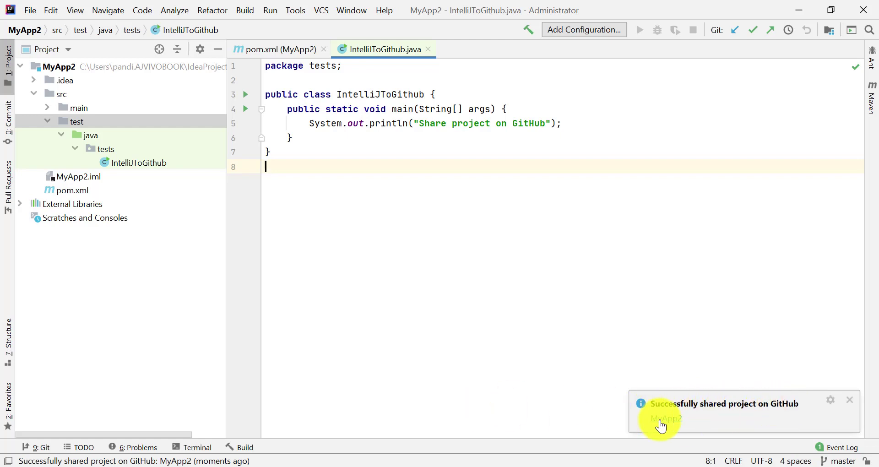
# Step: Switch to GitHub in the browser, refresh the repositories list and open the MyApp2 repository
pyautogui.click(389, 464)
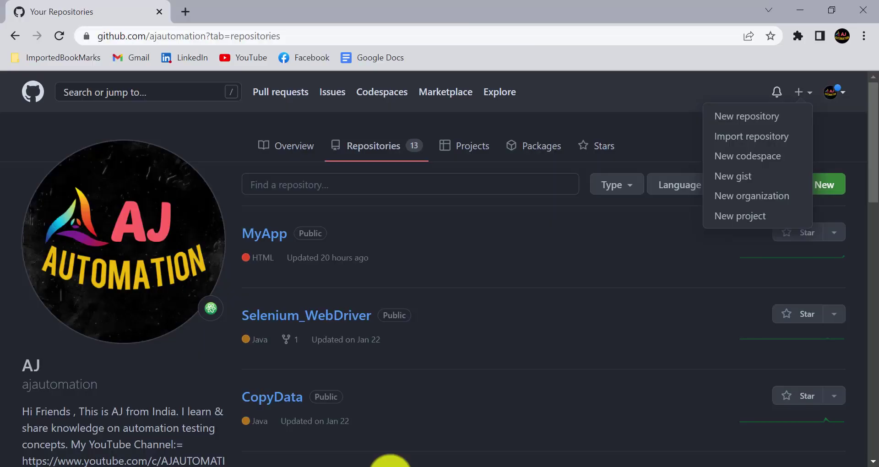
pyautogui.click(54, 34)
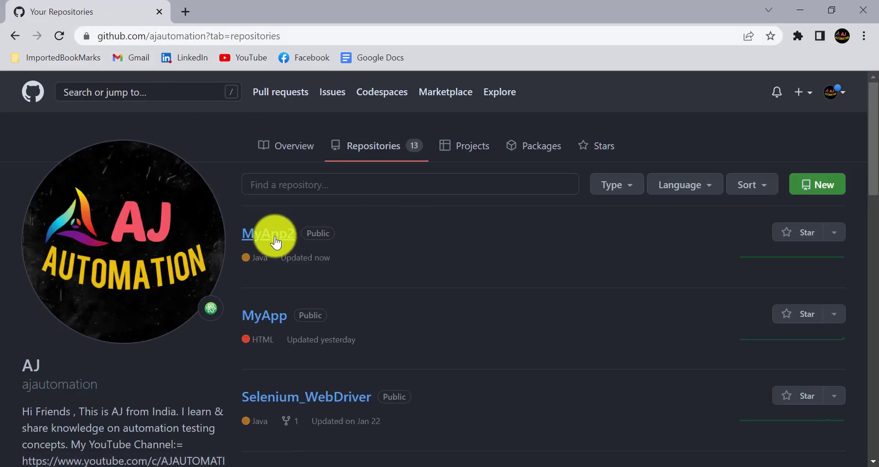
pyautogui.click(266, 234)
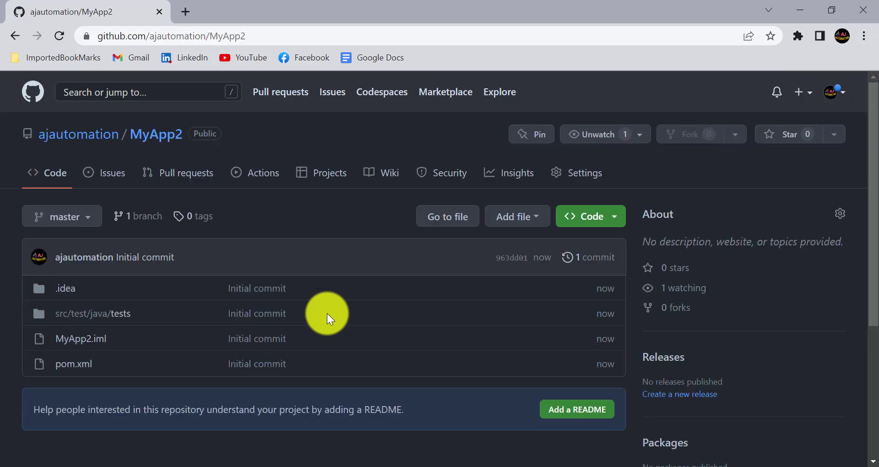
# Step: Switch to IntelliJ IDEA and view the options for importing the MyApp2 project into version control
pyautogui.hotkey('alt', 'Tab')
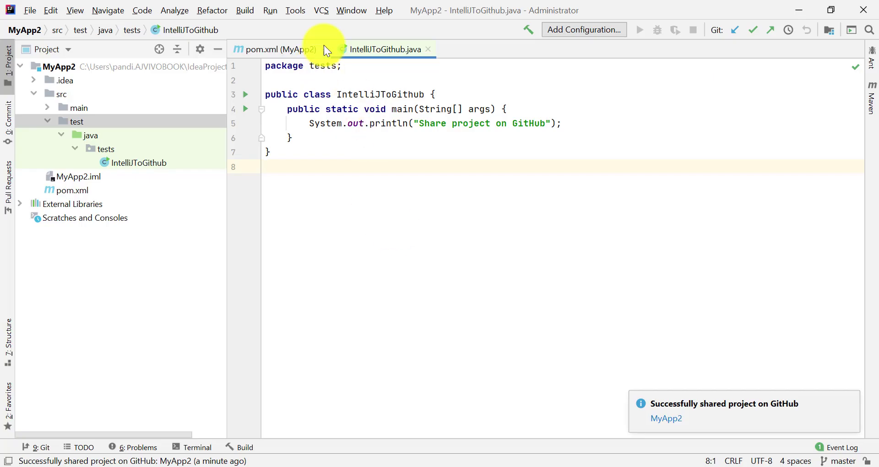
pyautogui.click(320, 13)
pyautogui.moveTo(330, 29)
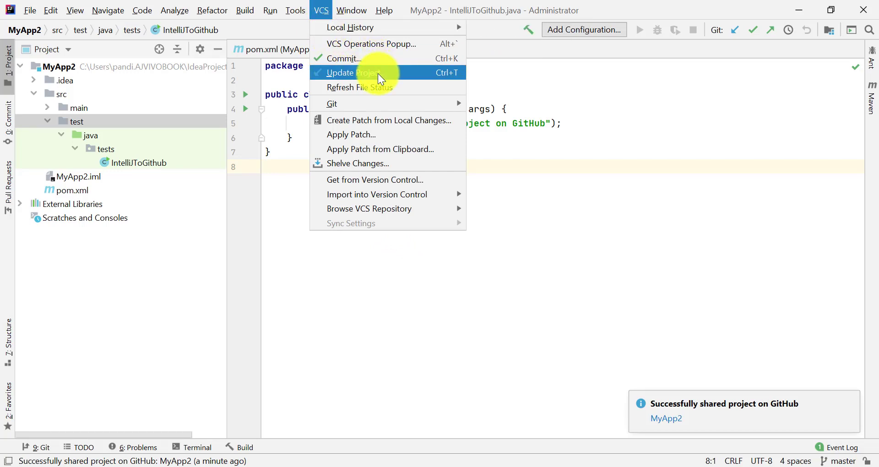
pyautogui.moveTo(392, 195)
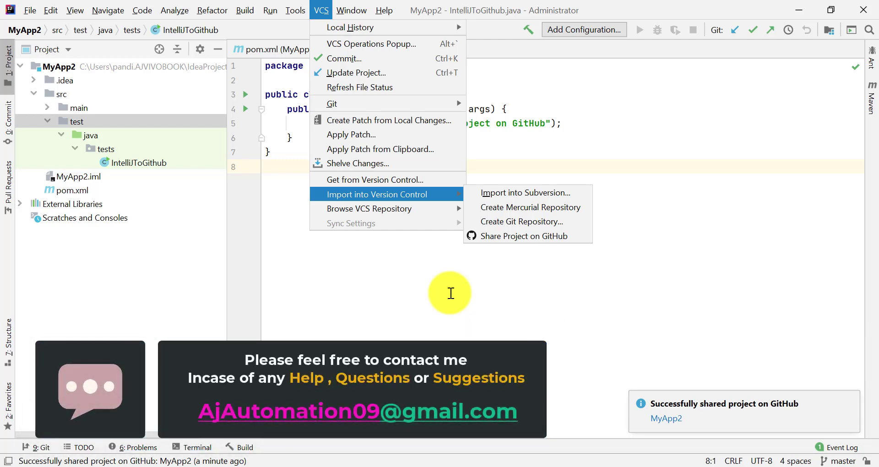
# Step: Switch to Notepad and view the outline for pushing a project from IntelliJ to GitHub and GitLab repositories
pyautogui.click(471, 461)
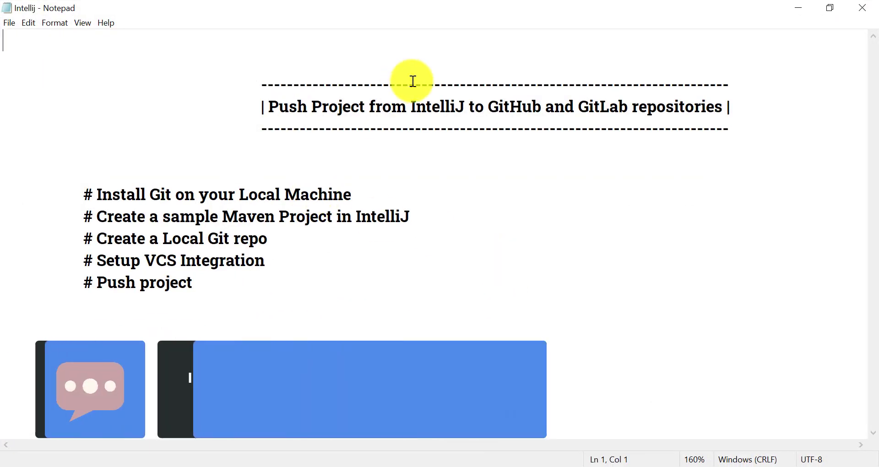
pyautogui.press('alt')
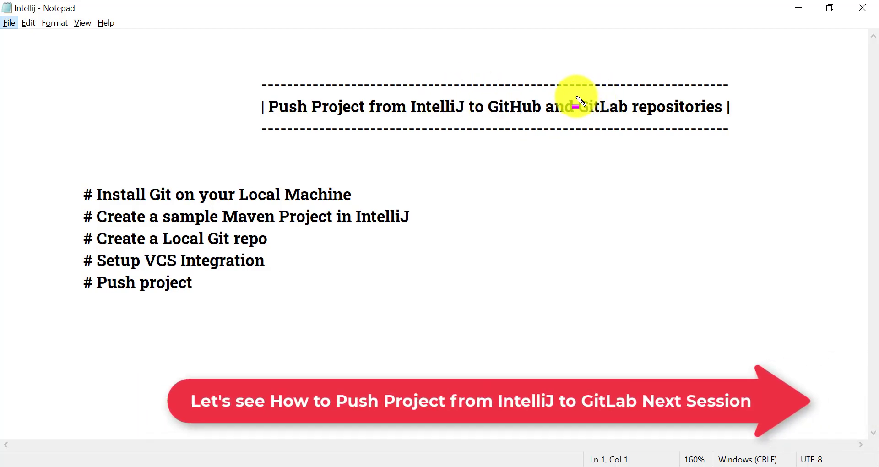
pyautogui.moveTo(578, 110); pyautogui.dragTo(728, 123)
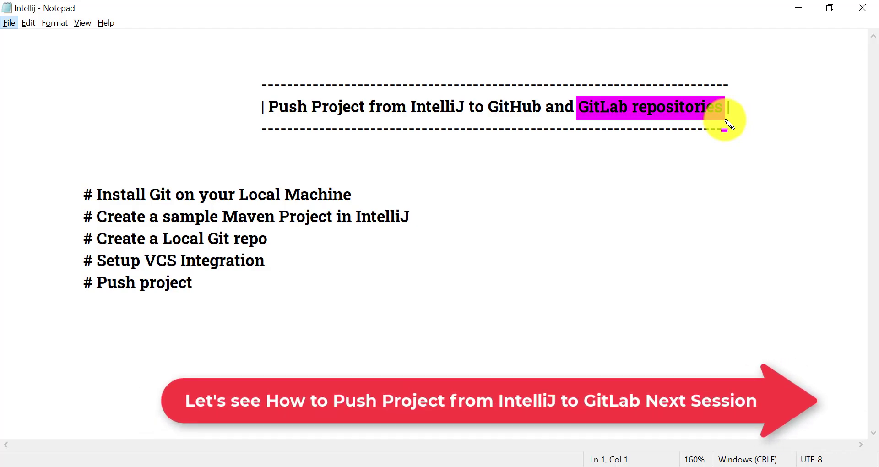